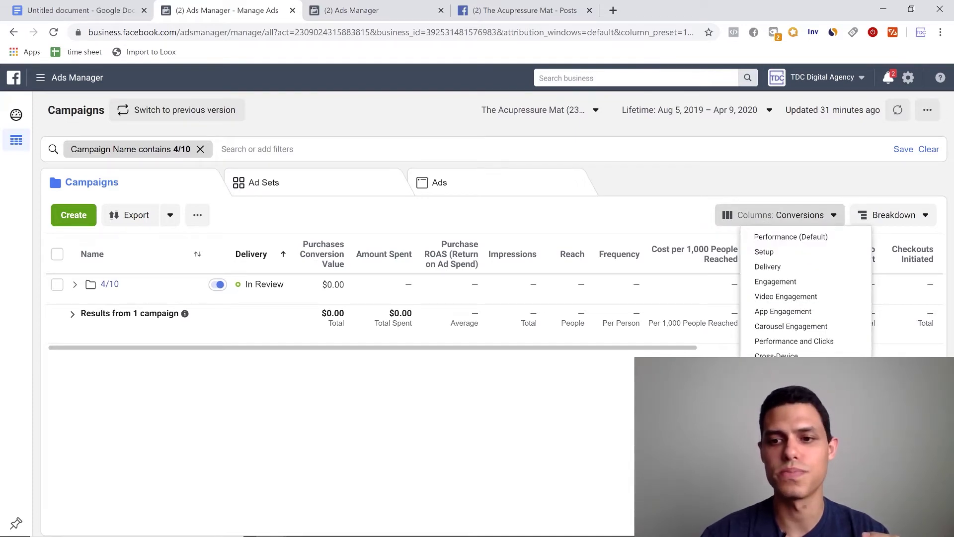
Open the column customization for the campaigns table and browse the available performance metrics.
left_click(785, 423)
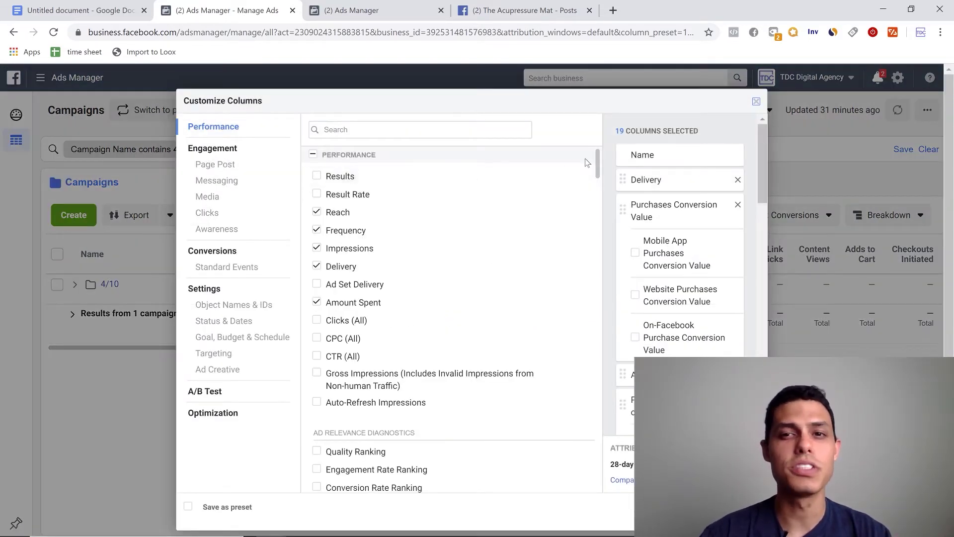
scroll(594, 157, "down", 15)
scroll(584, 443, "up", 20)
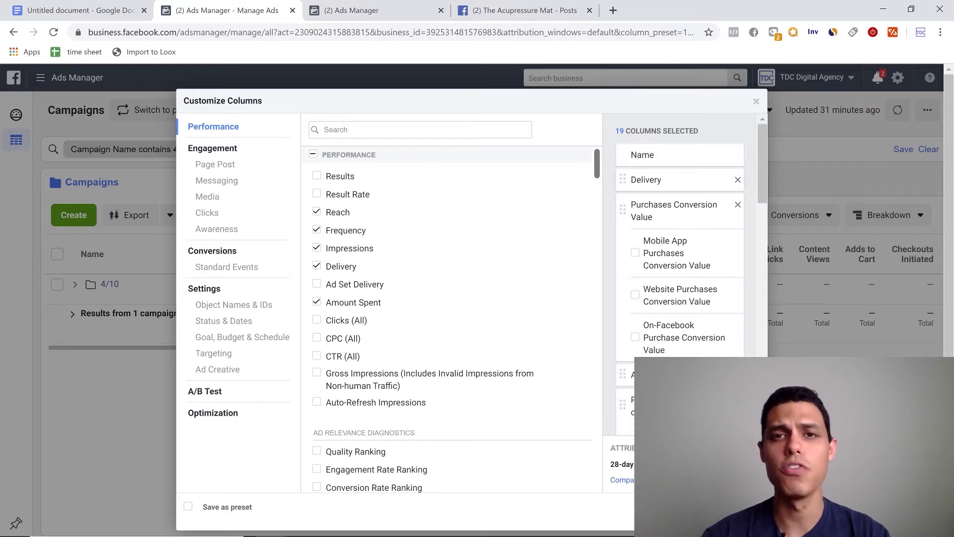
Search the available columns for "name" to check the Campaign Name column, and clear the search.
left_click(347, 129)
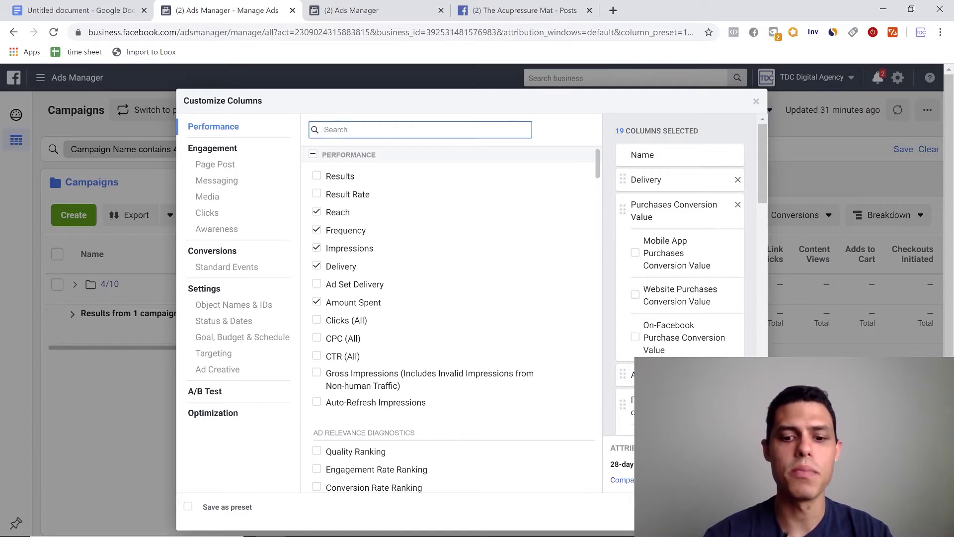
type("name")
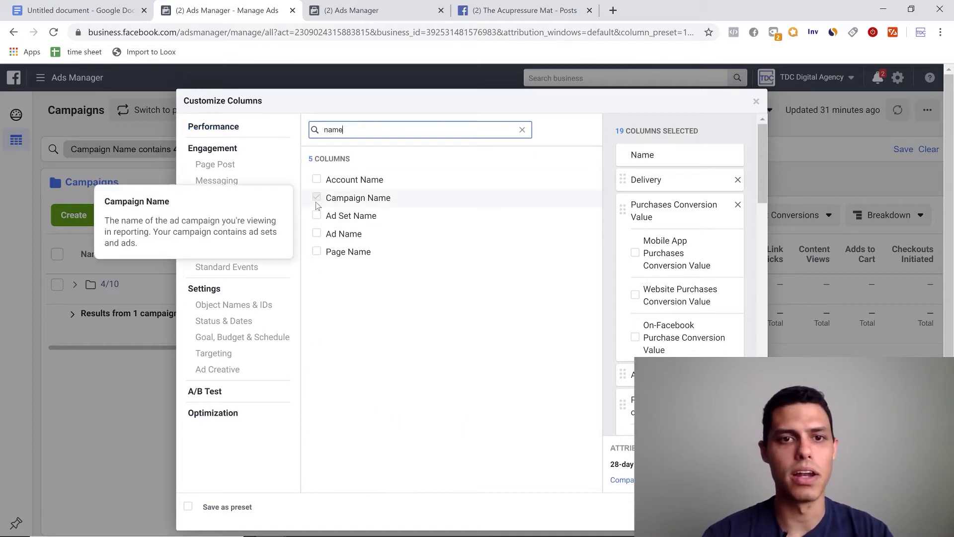
left_click_drag(350, 128, 294, 129)
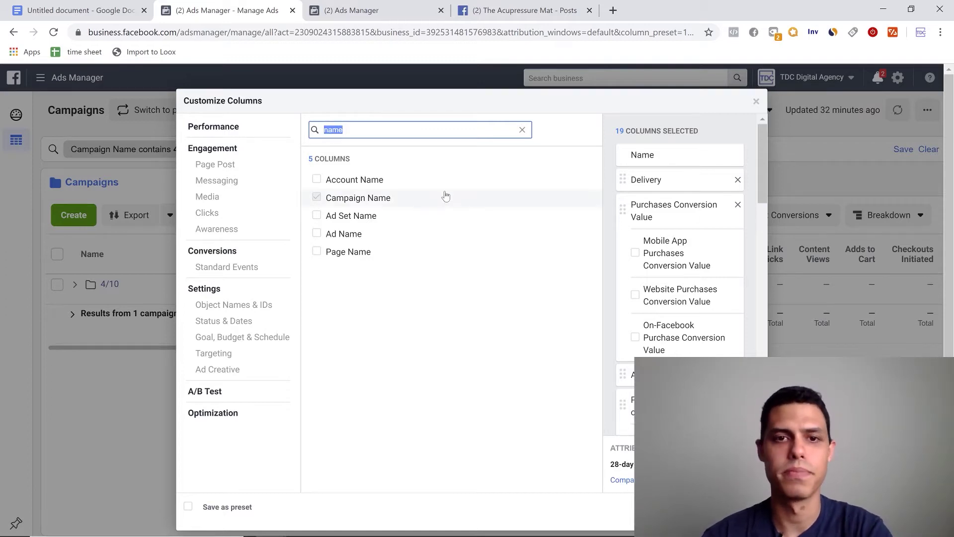
key("BackSpace")
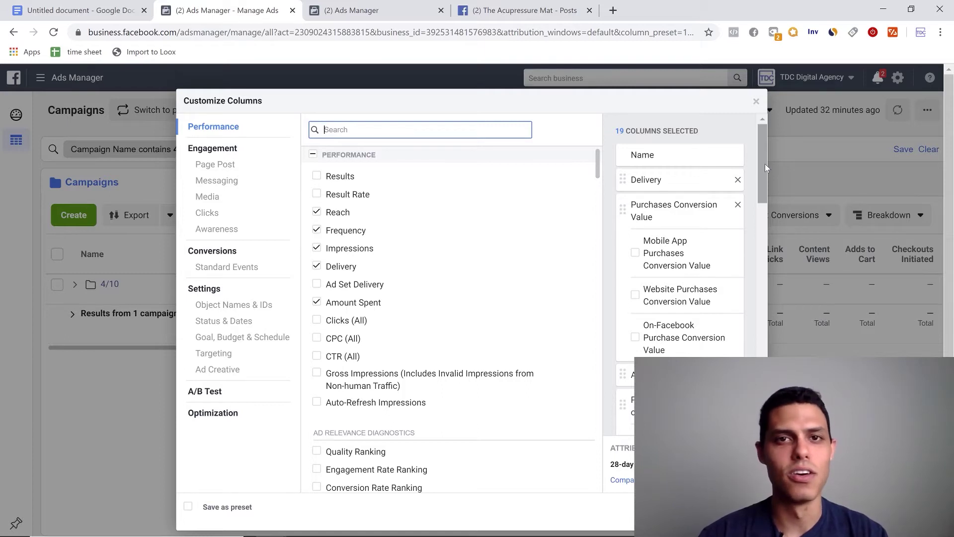
Search the columns for "purchases con" and examine the Purchases Conversion Value entry among the selected columns.
left_click_drag(765, 164, 764, 187)
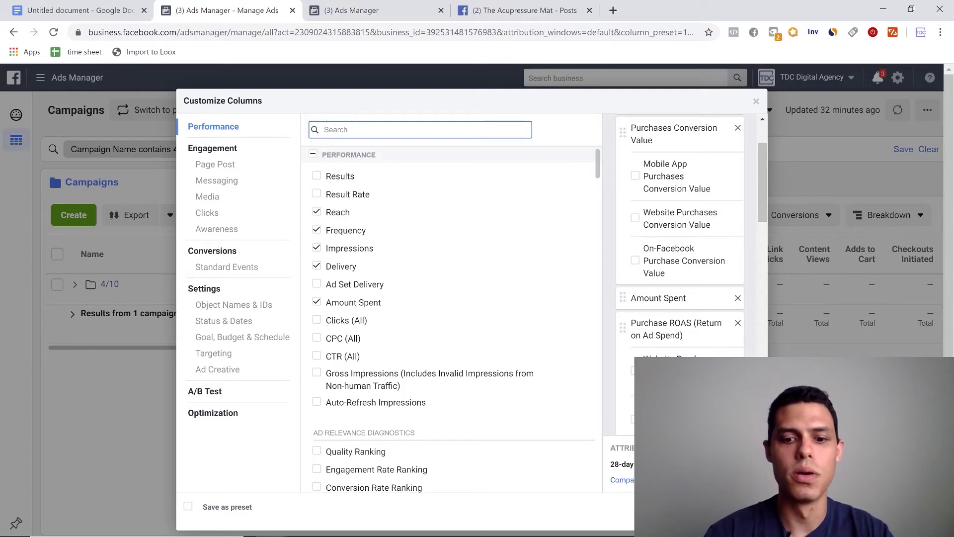
type("purchases con")
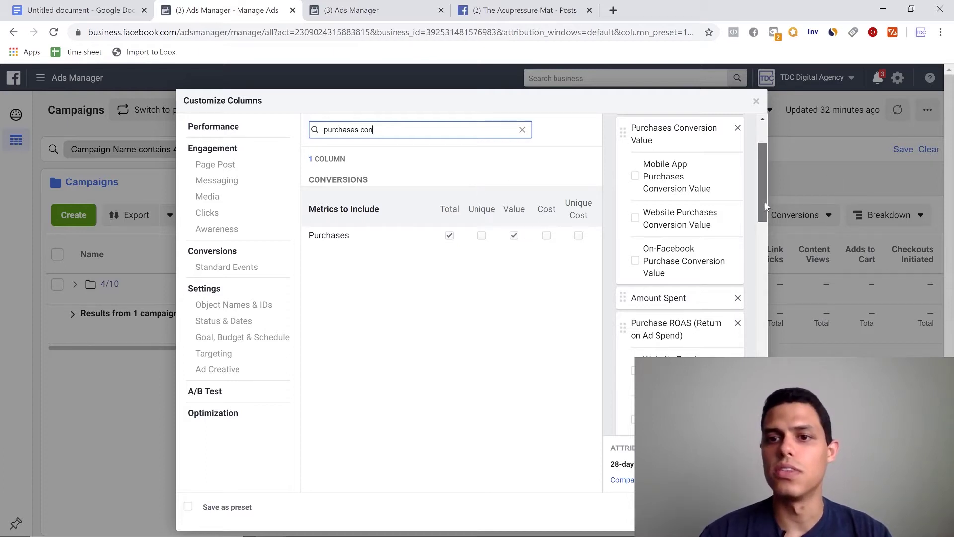
scroll(766, 202, "up", 1)
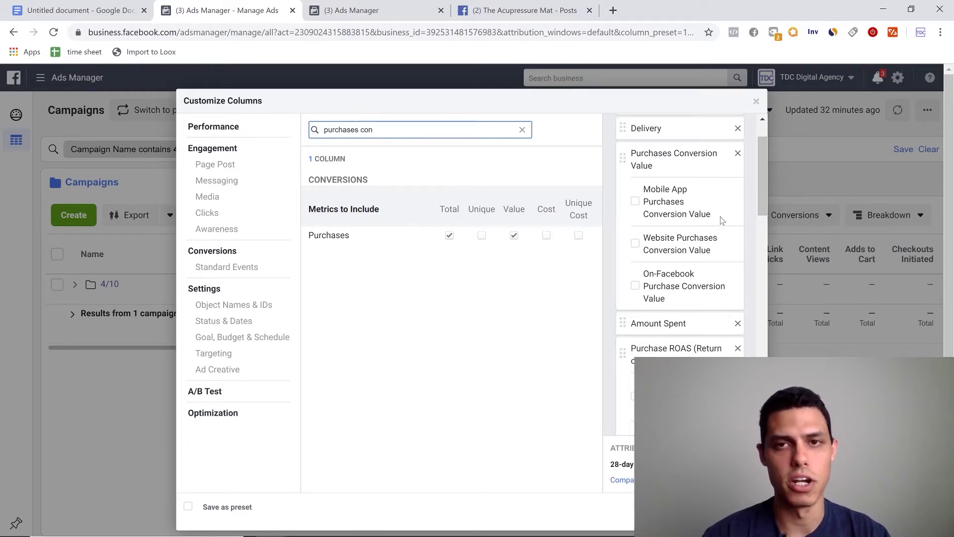
scroll(763, 199, "down", 1)
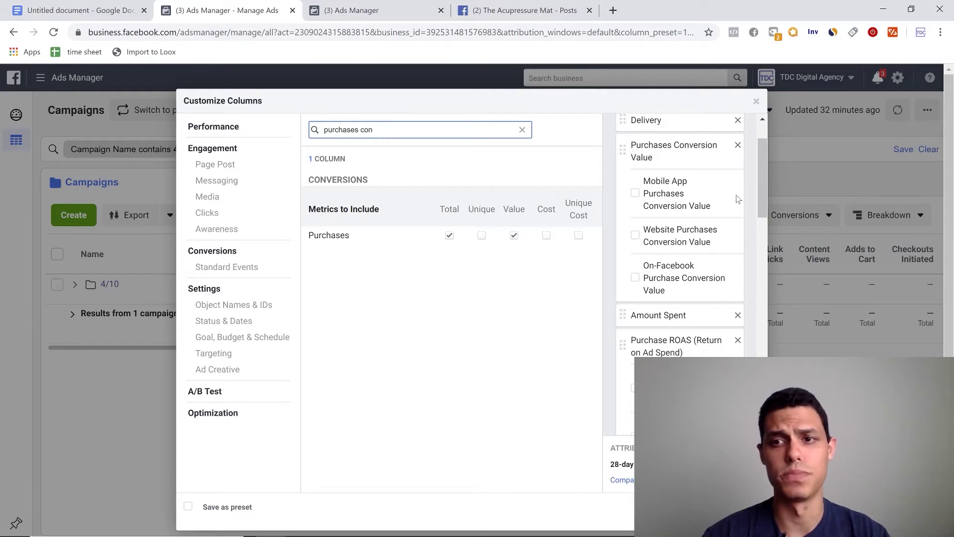
Replace the column search with "amount" and check the Amount Spent metric against the selected columns.
left_click_drag(763, 188, 761, 201)
key("shift+Left")
key("shift+Left")
key("shift+Left")
key("shift+Left")
key("shift+Left")
key("shift+Left")
key("shift+Left")
key("shift+Left")
key("shift+Left")
key("shift+Left")
key("shift+Left")
key("shift+Left")
key("shift+Left")
type("amount")
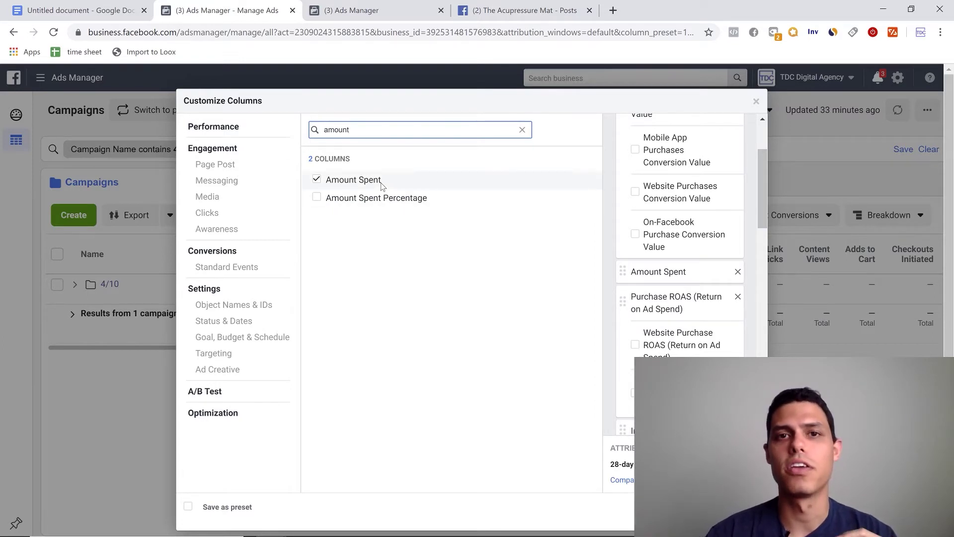
mouse_move(381, 184)
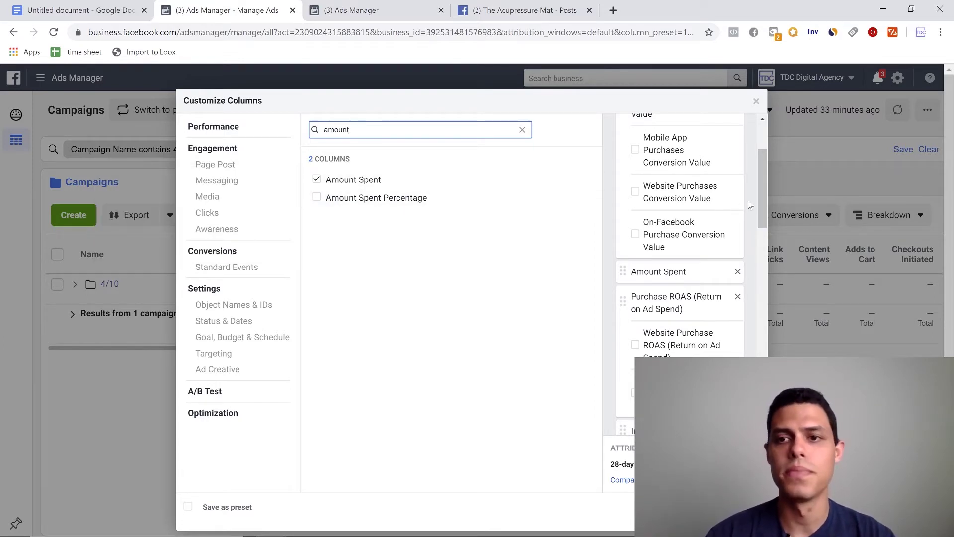
scroll(759, 218, "up", 1)
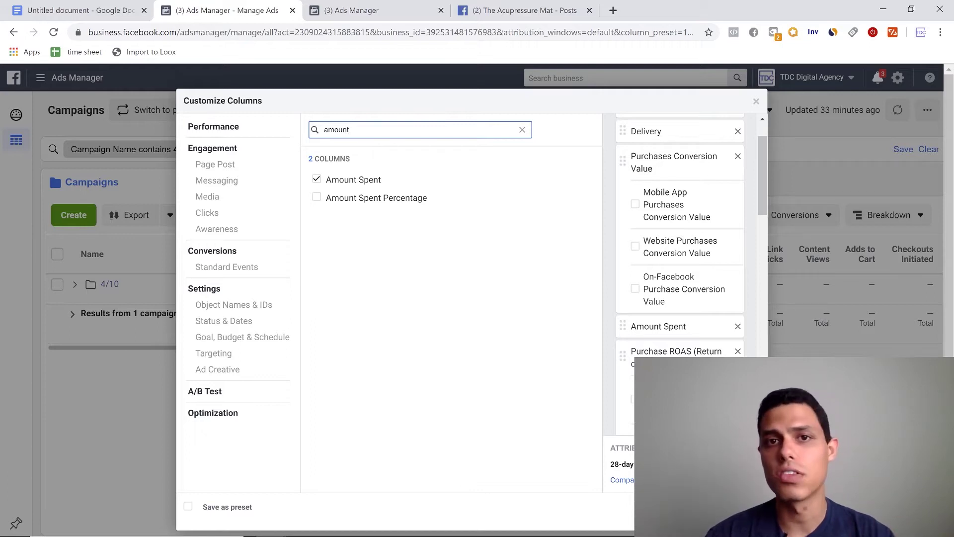
scroll(763, 206, "down", 1)
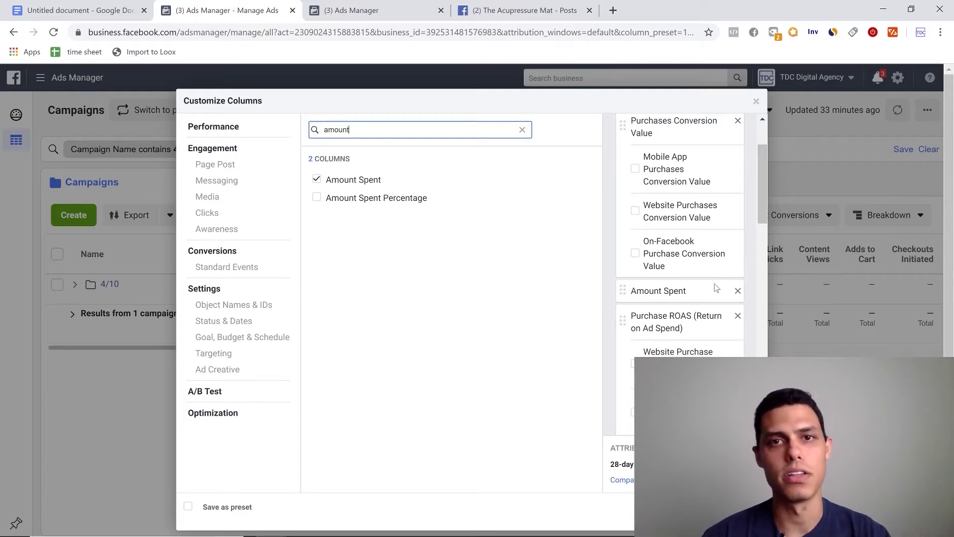
Search the columns for "purchase ro" to check the Purchase ROAS metric, and clear the search.
scroll(761, 256, "down", 1)
scroll(761, 256, "down", 1)
scroll(762, 219, "down", 1)
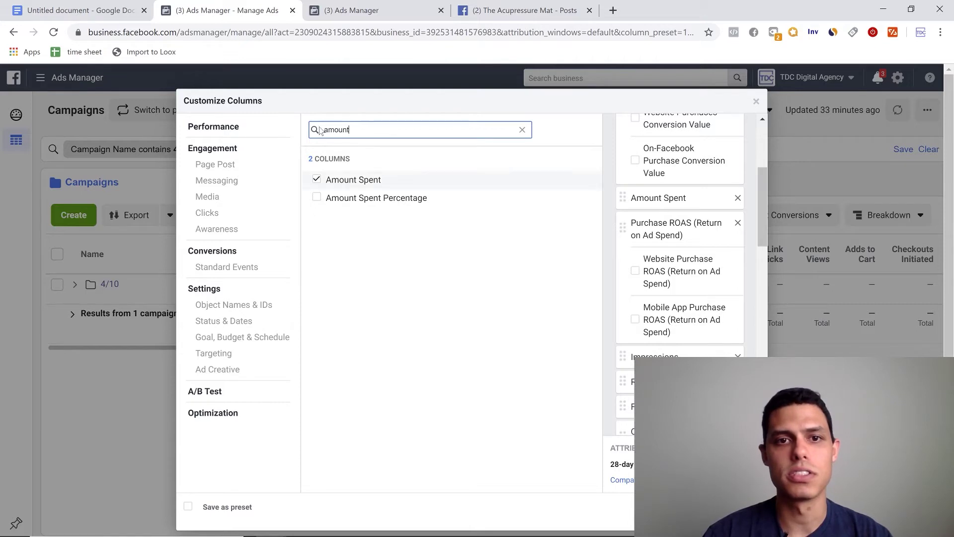
left_click_drag(350, 130, 309, 123)
type("purchase ro")
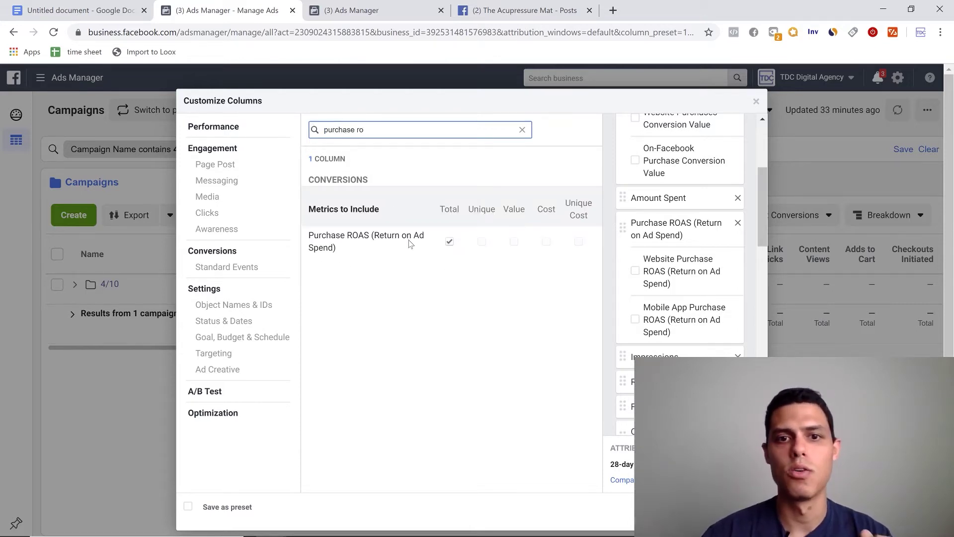
left_click_drag(364, 130, 267, 128)
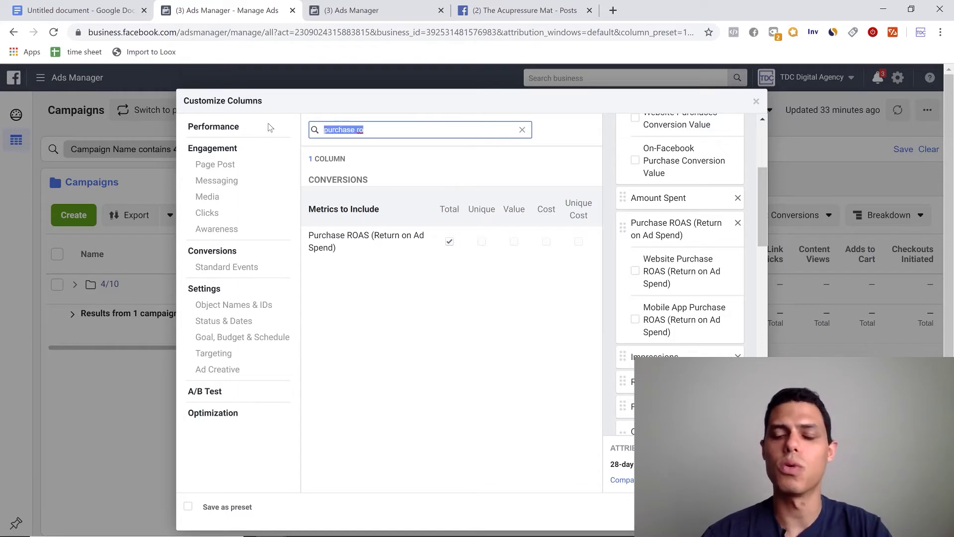
key("BackSpace")
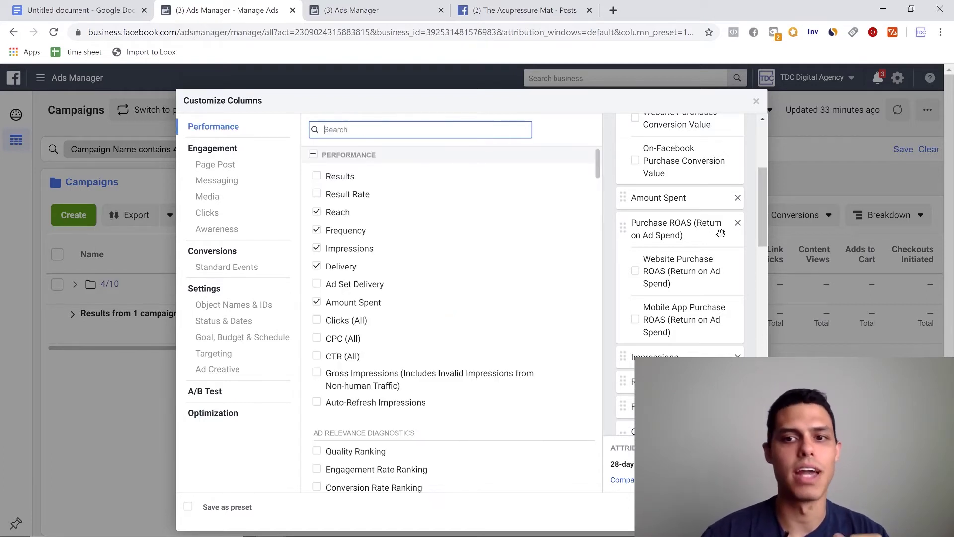
left_click_drag(761, 224, 761, 202)
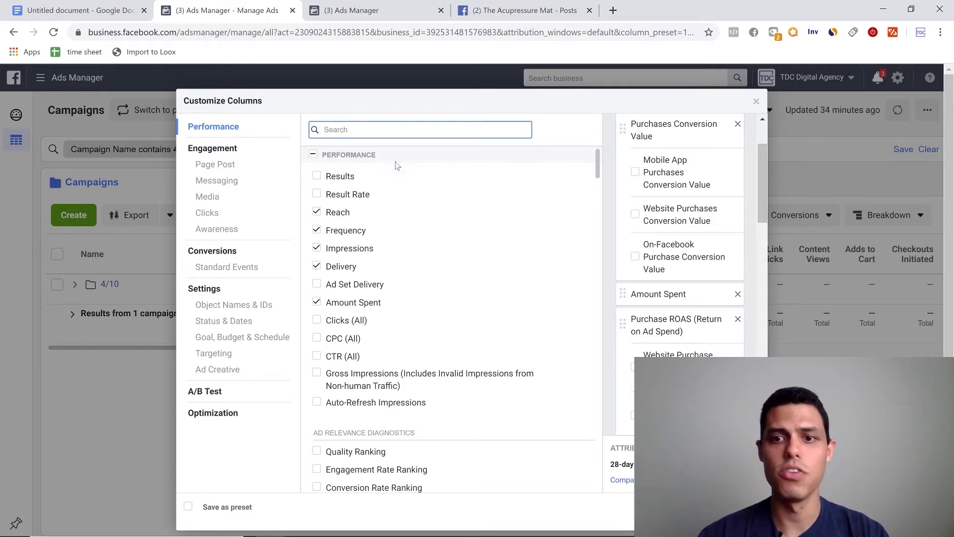
type("purchase ro")
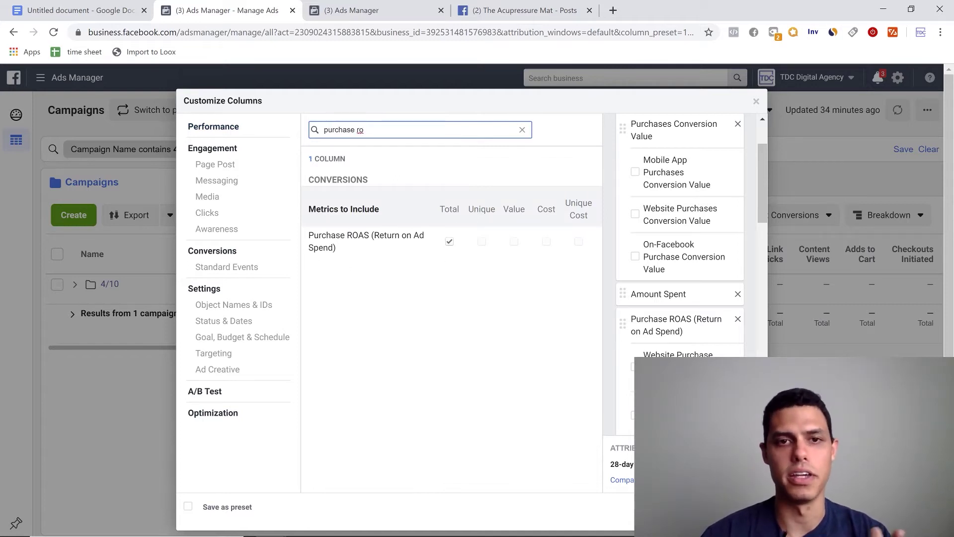
left_click_drag(370, 130, 286, 132)
key("BackSpace")
Search the columns for "impression" to check the Impressions metric, and clear the search.
left_click_drag(760, 200, 741, 266)
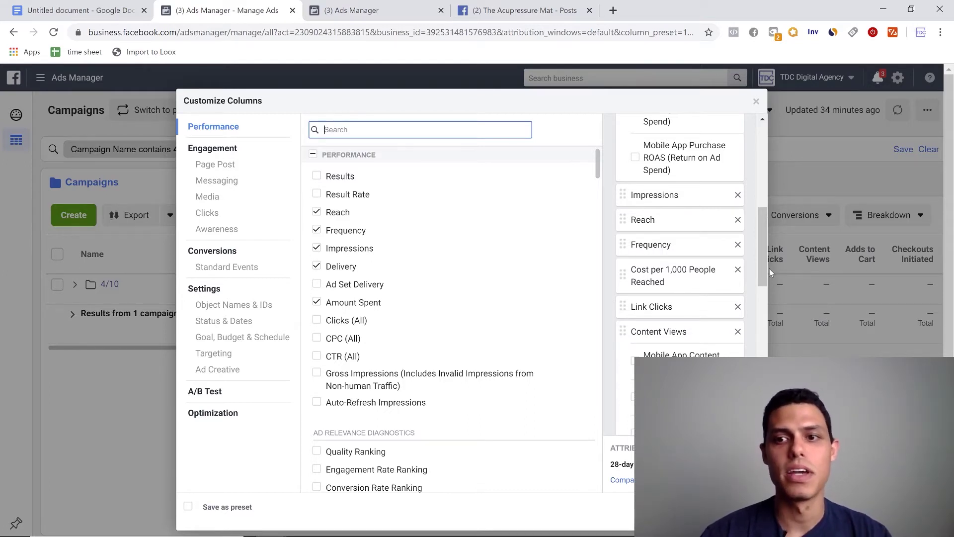
scroll(766, 267, "up", 1)
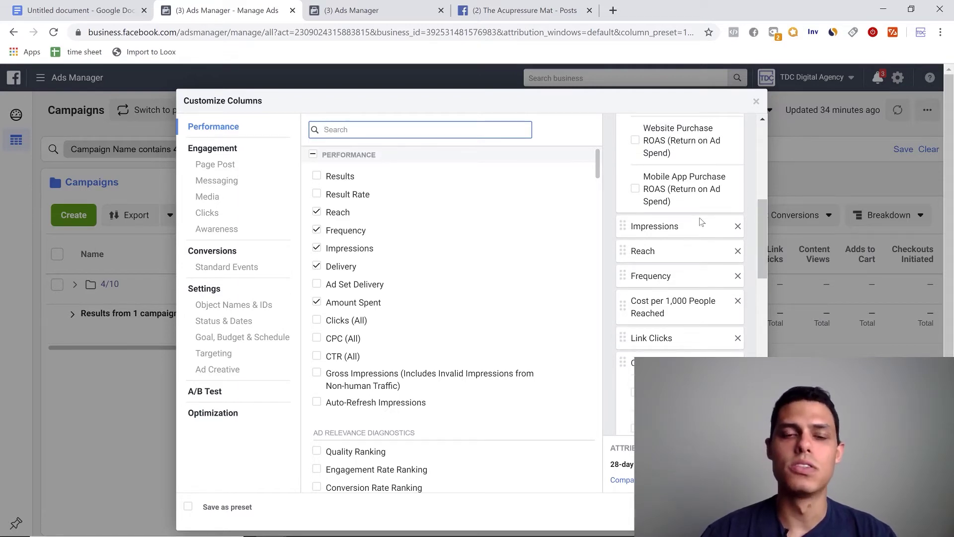
mouse_move(465, 188)
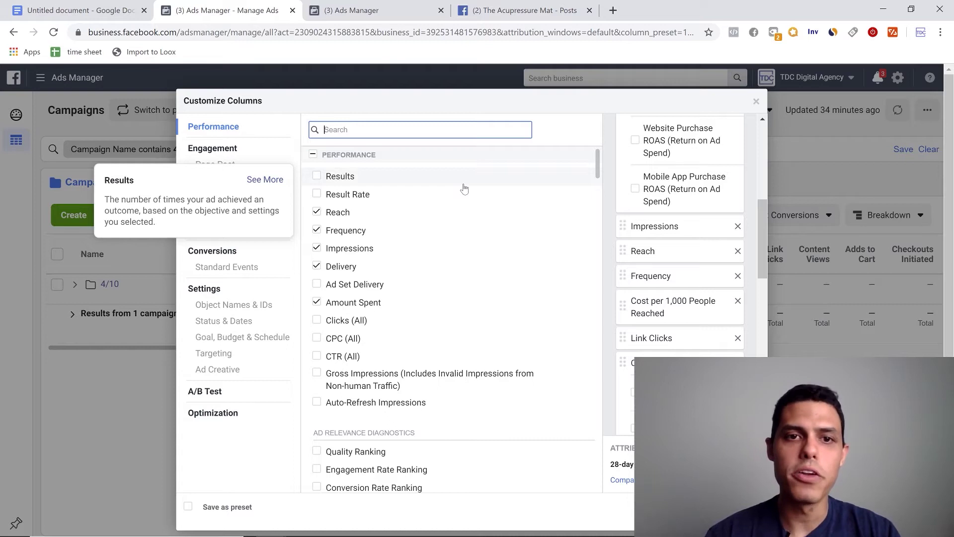
type("impression")
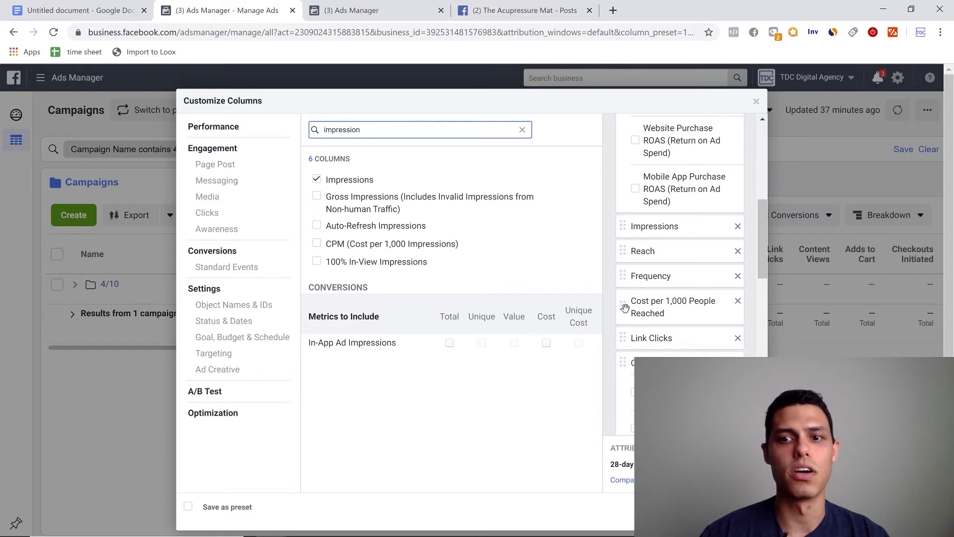
scroll(765, 270, "down", 2)
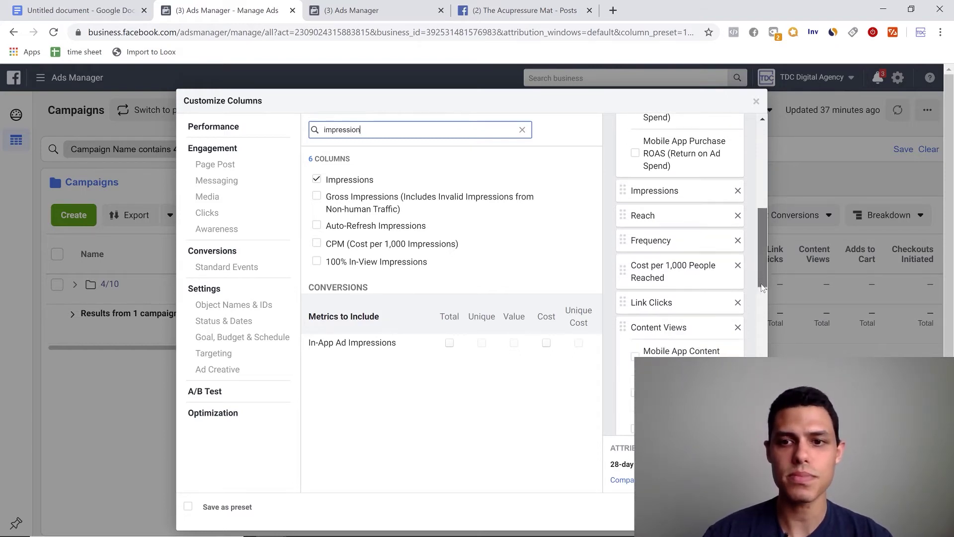
left_click_drag(761, 275, 763, 301)
key("ctrl+a")
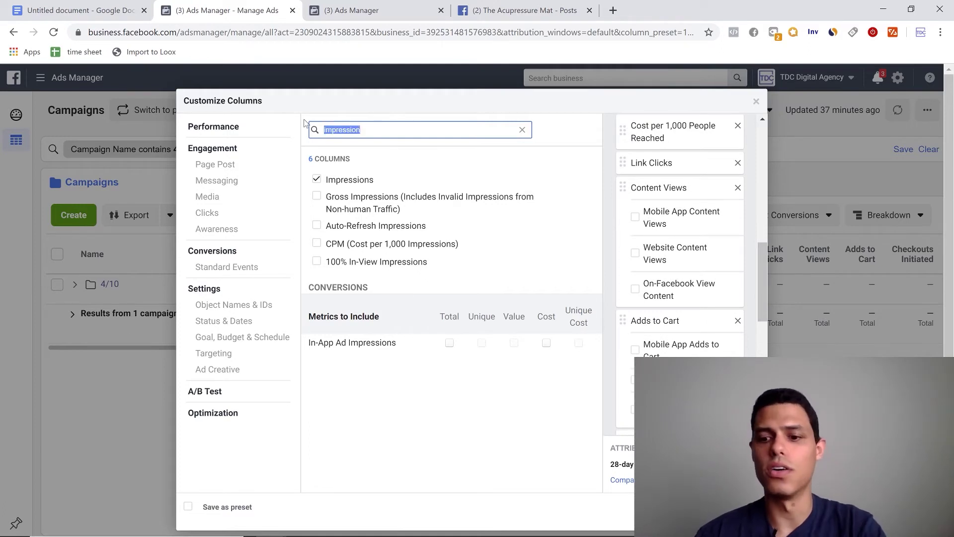
key("BackSpace")
Review the selected columns from Reach, Link Clicks and Content Views through Adds to Cart, Checkouts Initiated, Adds of Payment Info and Purchases.
mouse_move(767, 255)
left_mouse_down()
mouse_move(768, 246)
mouse_move(764, 256)
left_mouse_up()
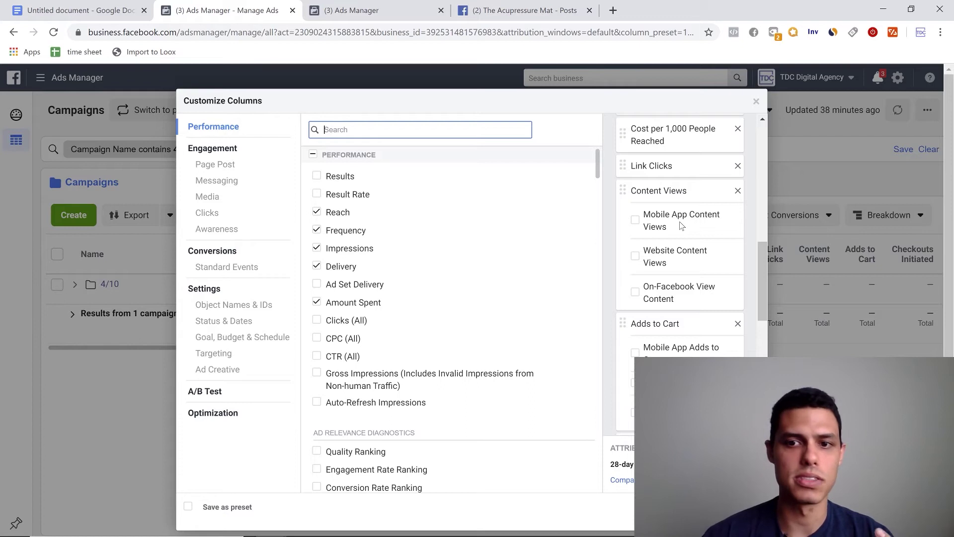
left_click_drag(762, 271, 760, 303)
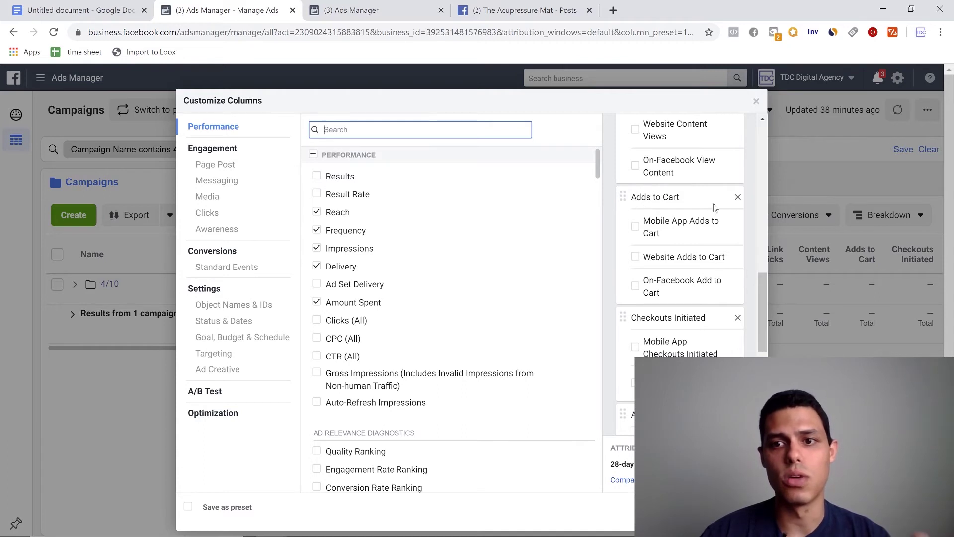
scroll(760, 298, "down", 2)
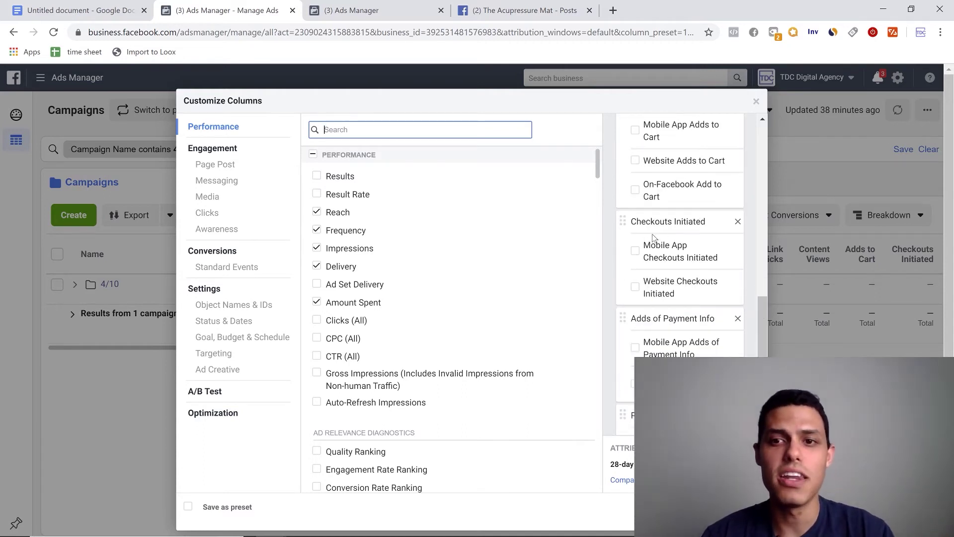
left_click_drag(762, 318, 759, 334)
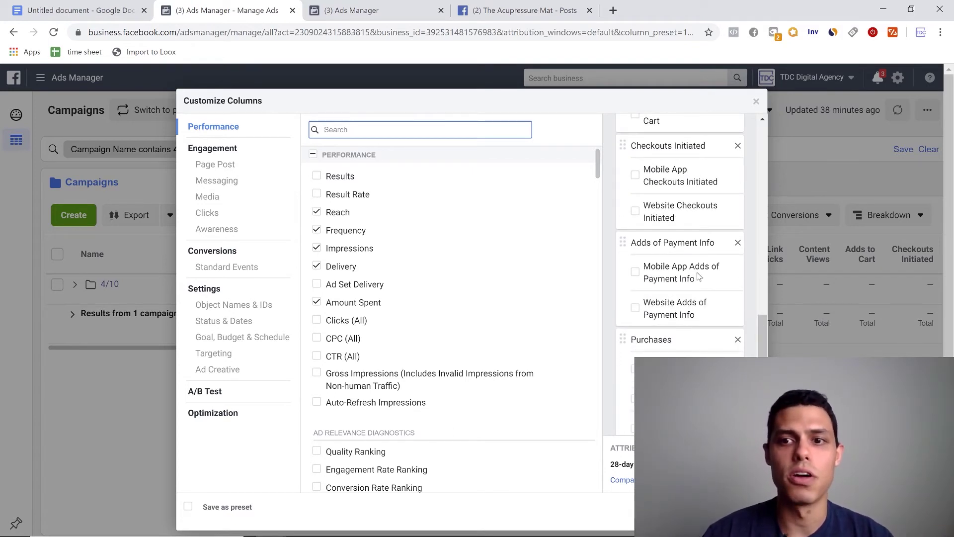
mouse_move(760, 335)
left_mouse_down()
mouse_move(765, 357)
mouse_move(770, 340)
left_mouse_up()
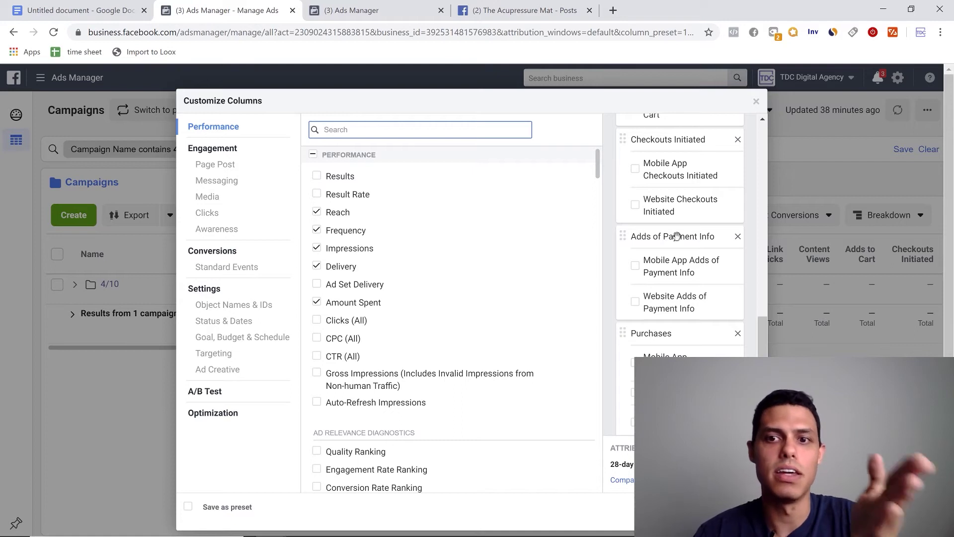
scroll(726, 313, "down", 1)
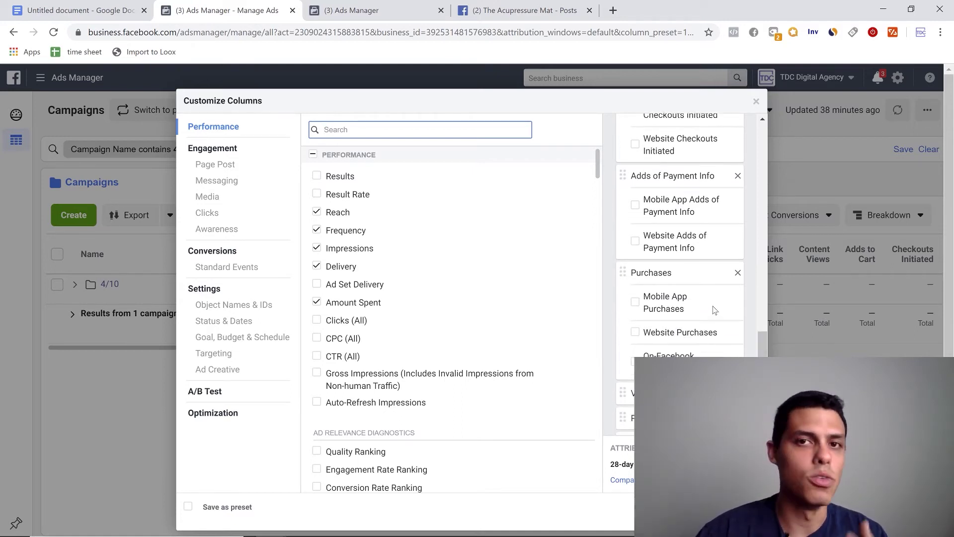
left_click_drag(764, 354, 771, 240)
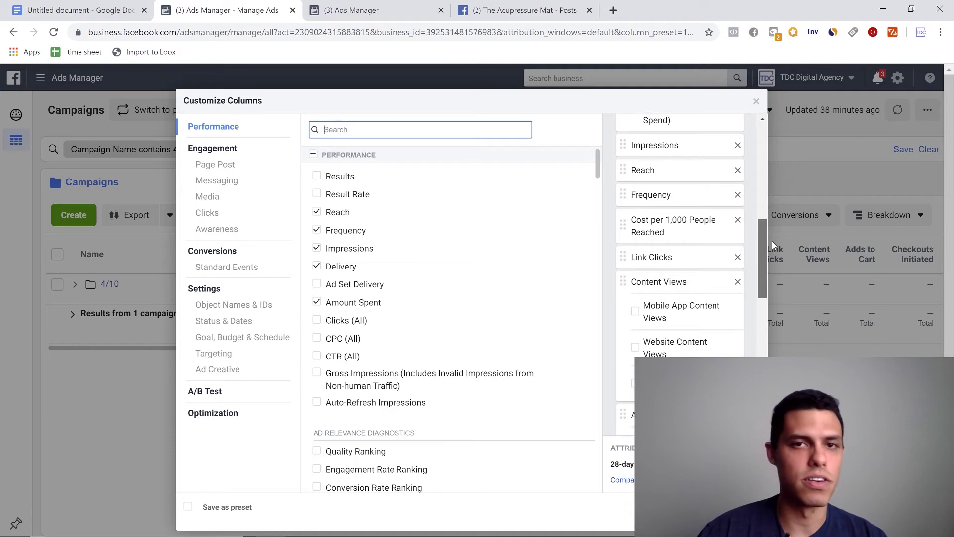
left_click_drag(771, 240, 769, 255)
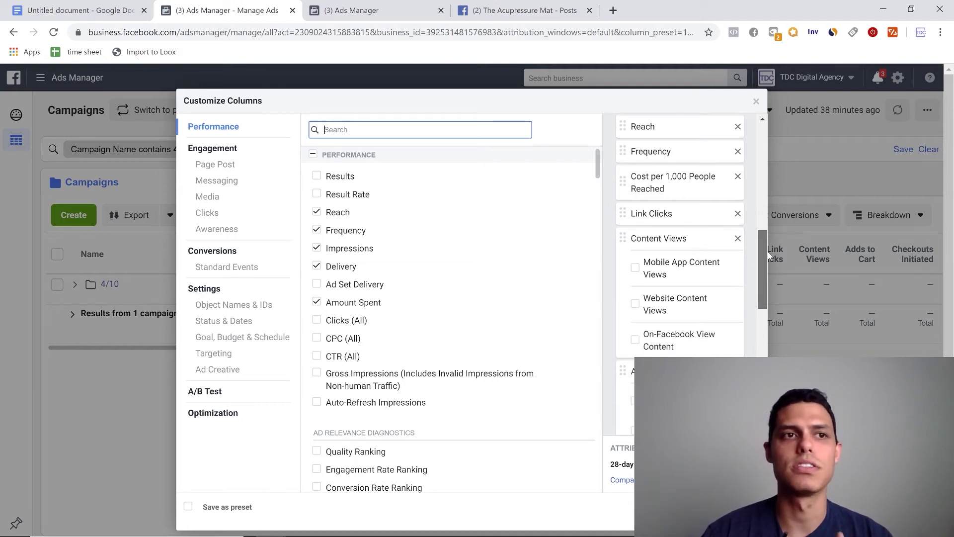
left_click_drag(768, 255, 767, 252)
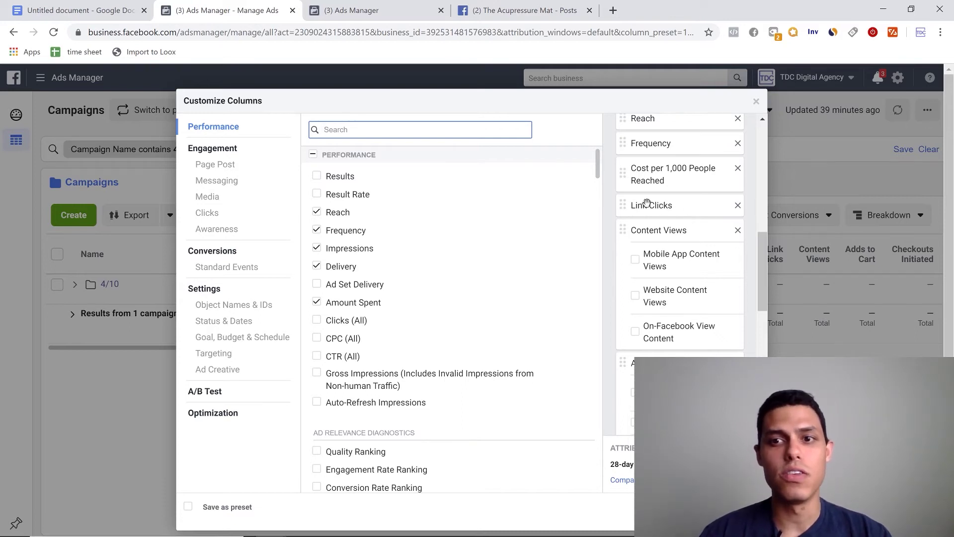
Examine the selected Link Clicks, Content Views and Adds to Cart columns, continuing to Checkouts Initiated.
scroll(764, 276, "down", 1)
left_click_drag(764, 273, 785, 247)
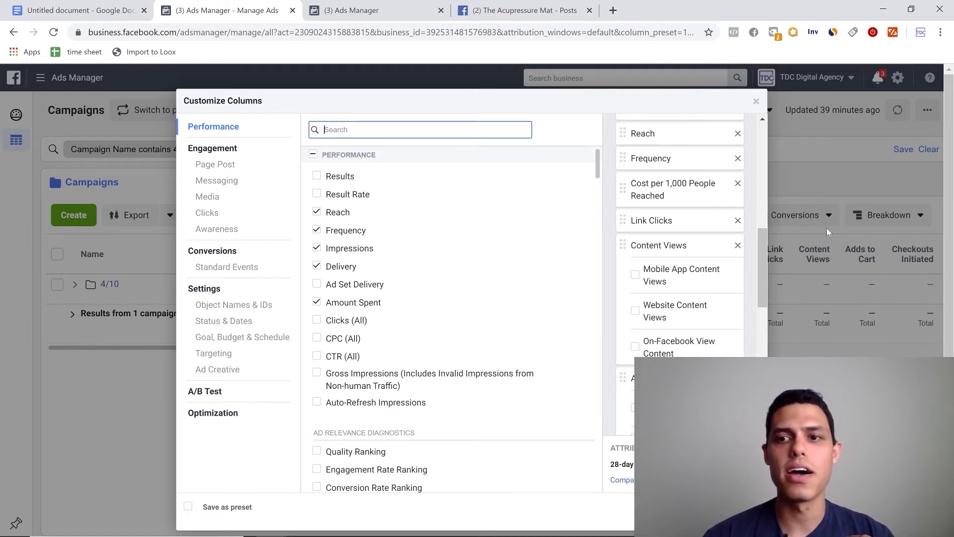
left_click_drag(759, 256, 759, 270)
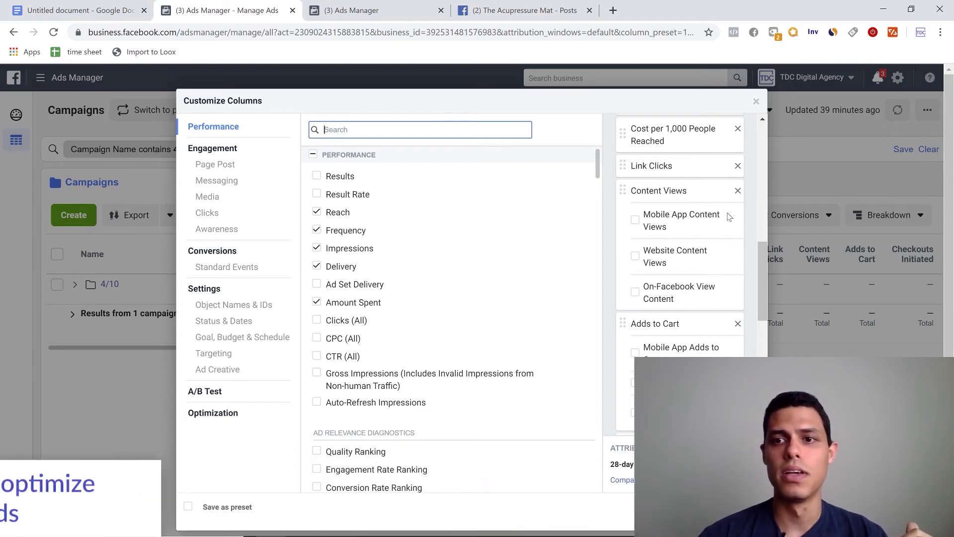
scroll(762, 263, "down", 1)
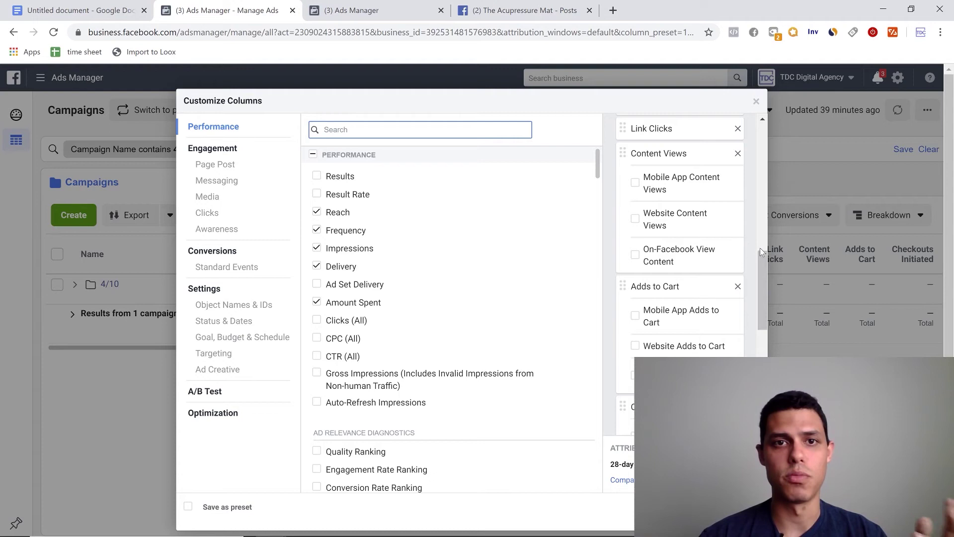
left_click_drag(762, 298, 762, 313)
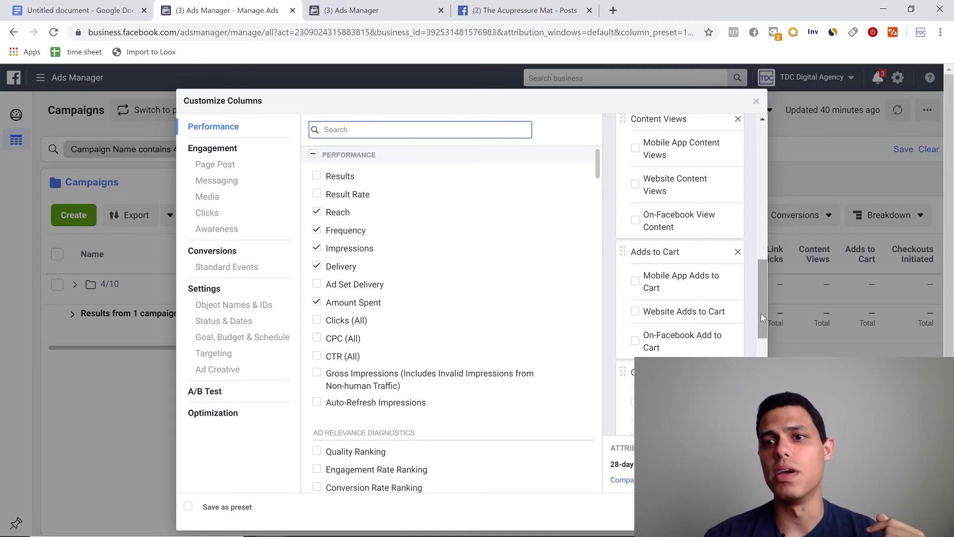
mouse_move(762, 313)
left_mouse_down()
mouse_move(768, 297)
mouse_move(760, 324)
left_mouse_up()
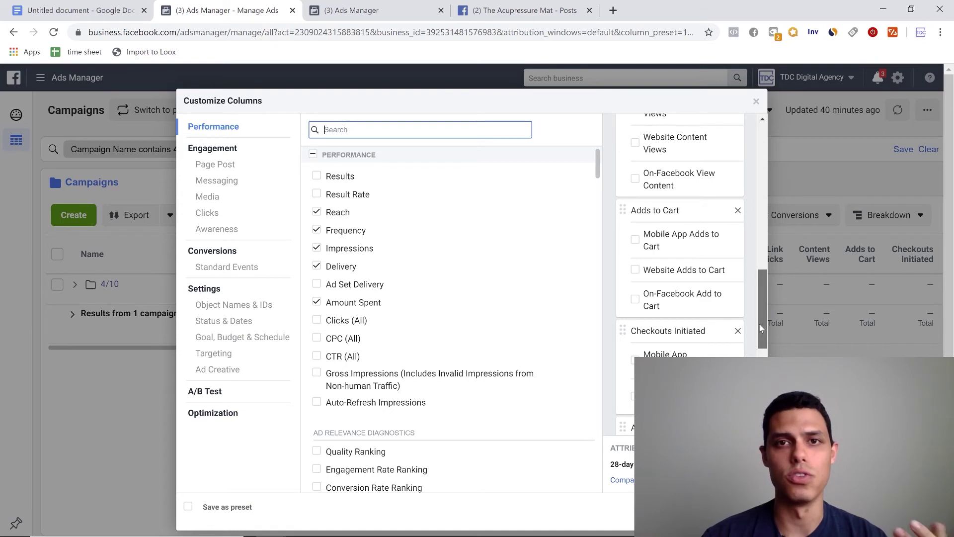
left_click_drag(760, 324, 765, 272)
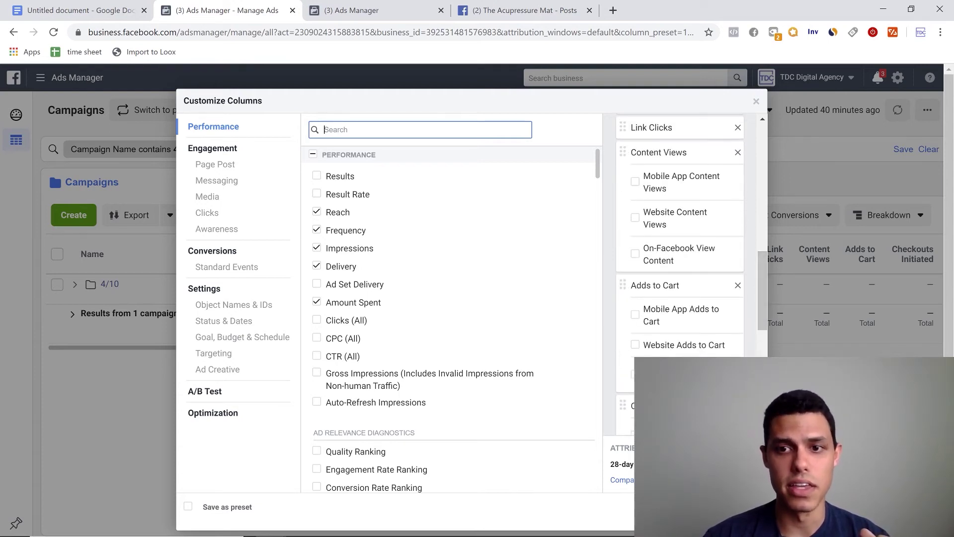
left_click_drag(765, 313, 755, 354)
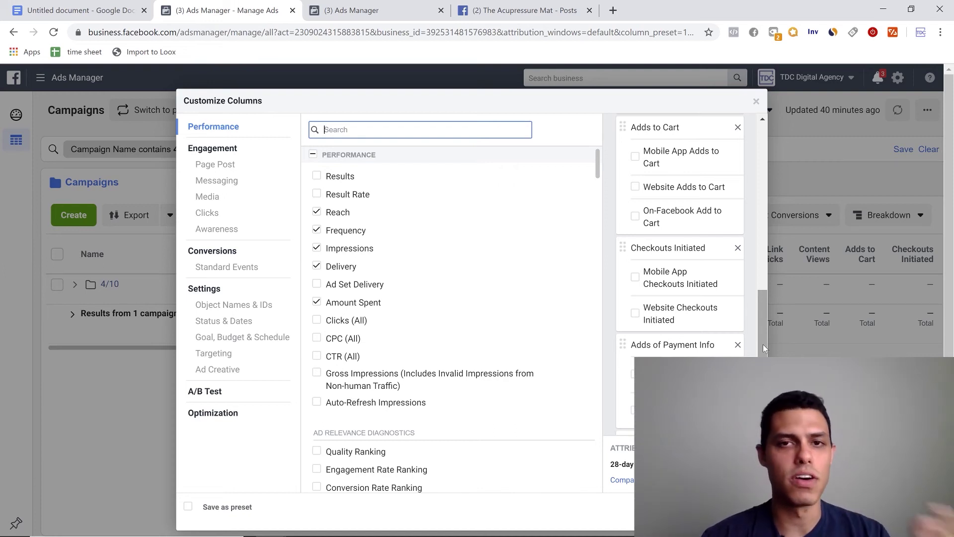
left_click_drag(761, 342, 768, 339)
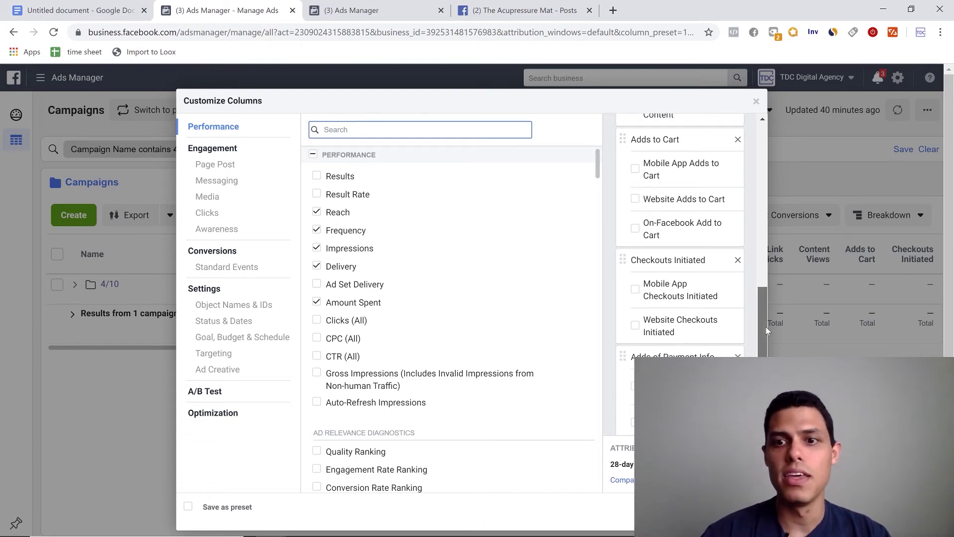
Examine the selected Adds of Payment Info and Purchases columns and compare them with Link Clicks and Content Views.
scroll(683, 211, "down", 3)
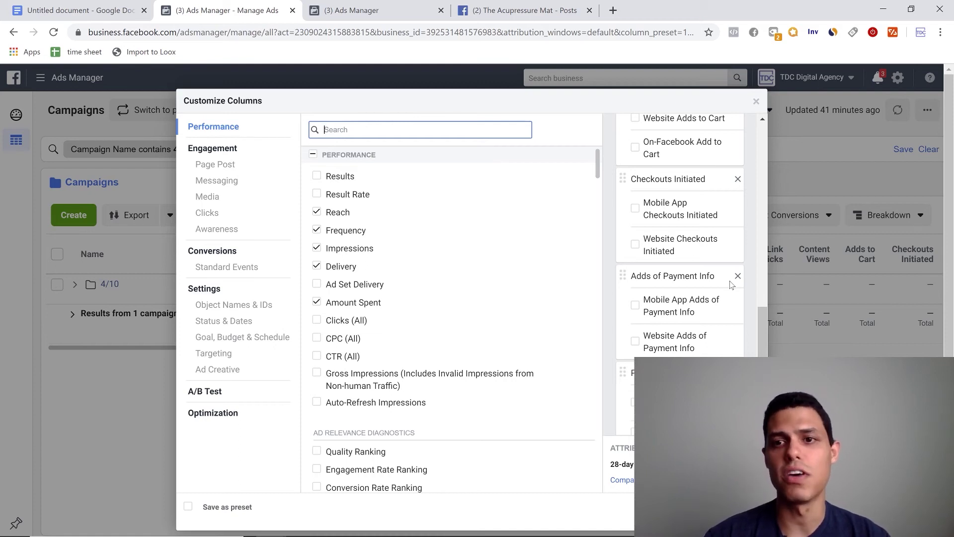
scroll(763, 326, "down", 2)
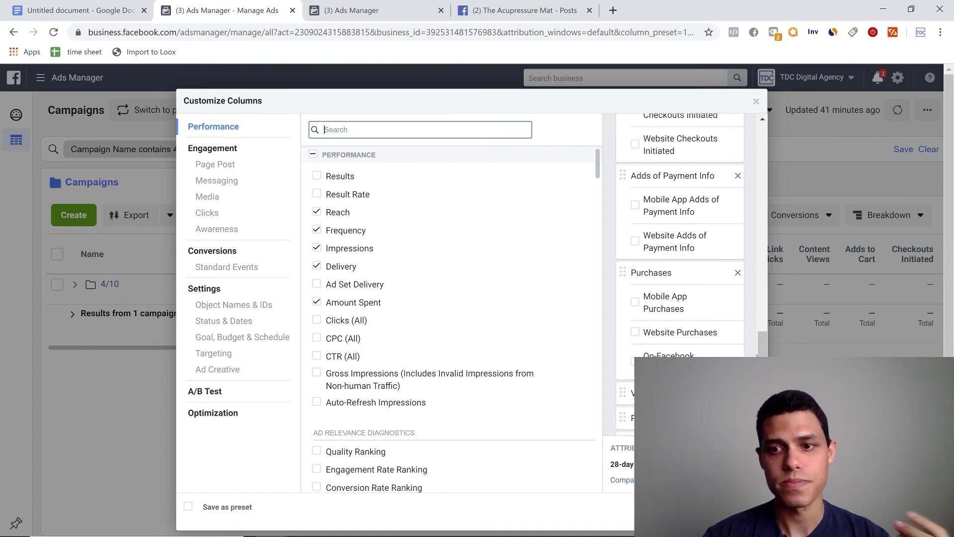
scroll(734, 248, "down", 1)
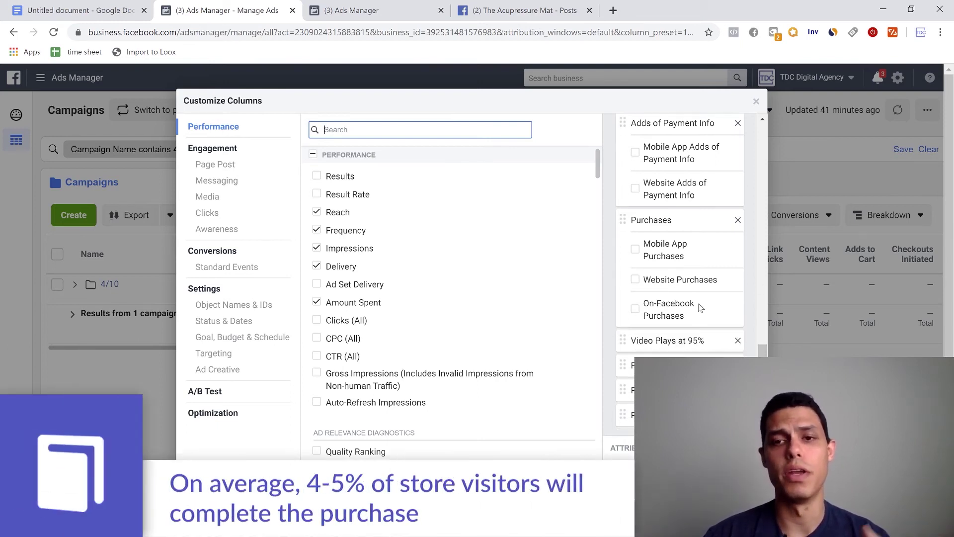
scroll(740, 286, "up", 5)
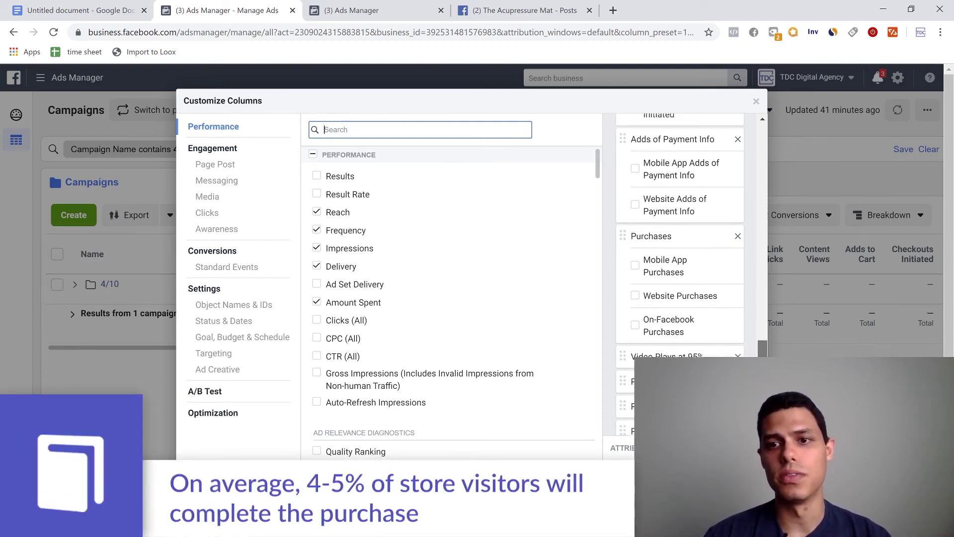
left_click_drag(783, 304, 784, 264)
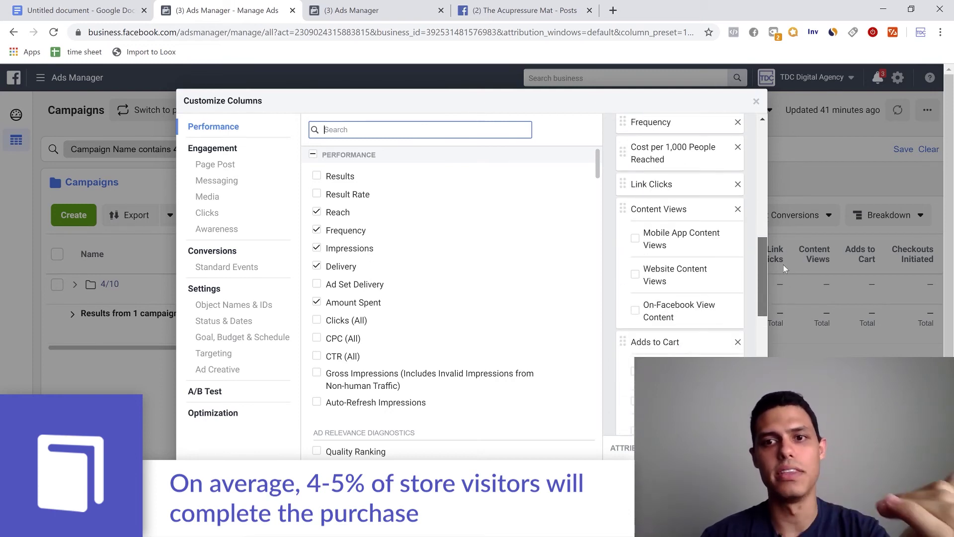
left_click_drag(783, 264, 771, 363)
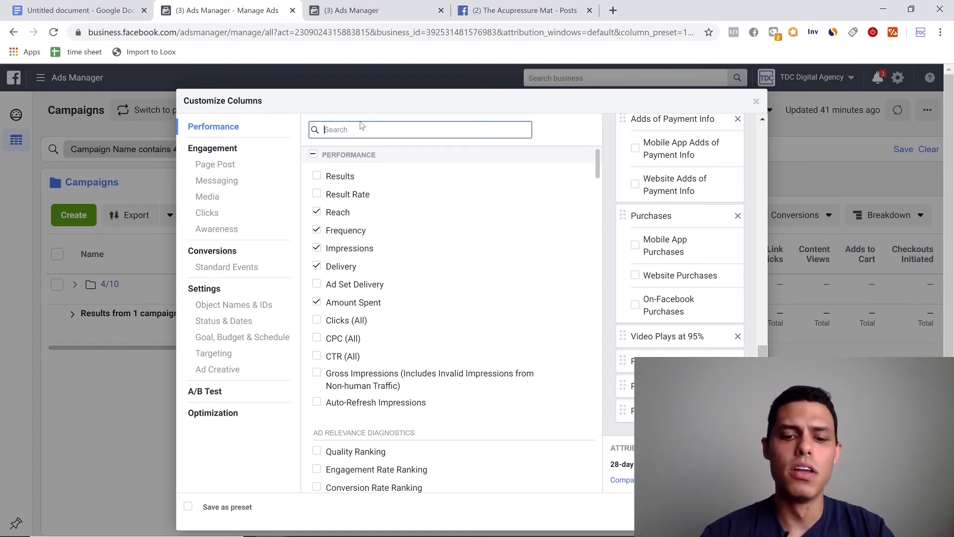
Search the available columns for "releva" and for "score" to look for a relevance metric, and clear the search.
type("releva")
key("ctrl+a")
key("BackSpace")
type("score")
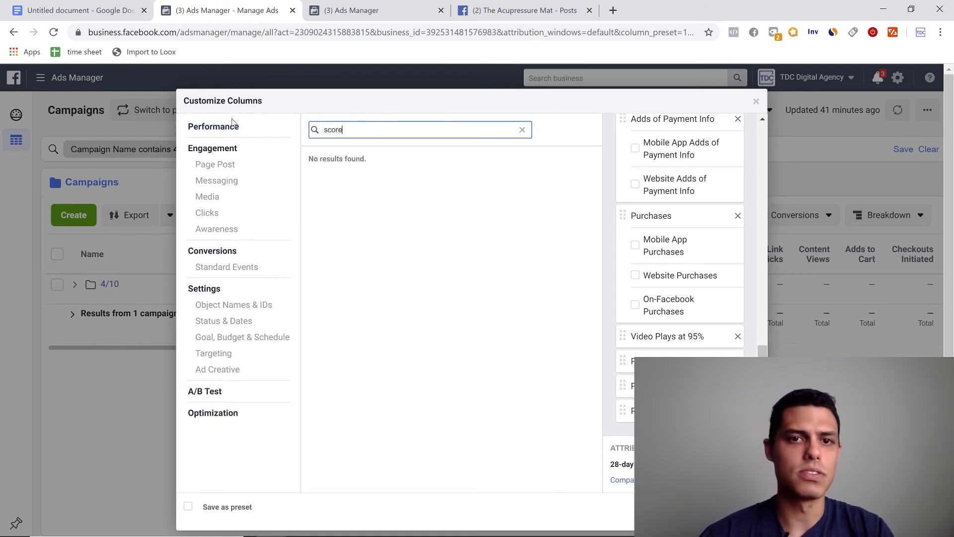
key("BackSpace")
key("BackSpace")
key("BackSpace")
key("BackSpace")
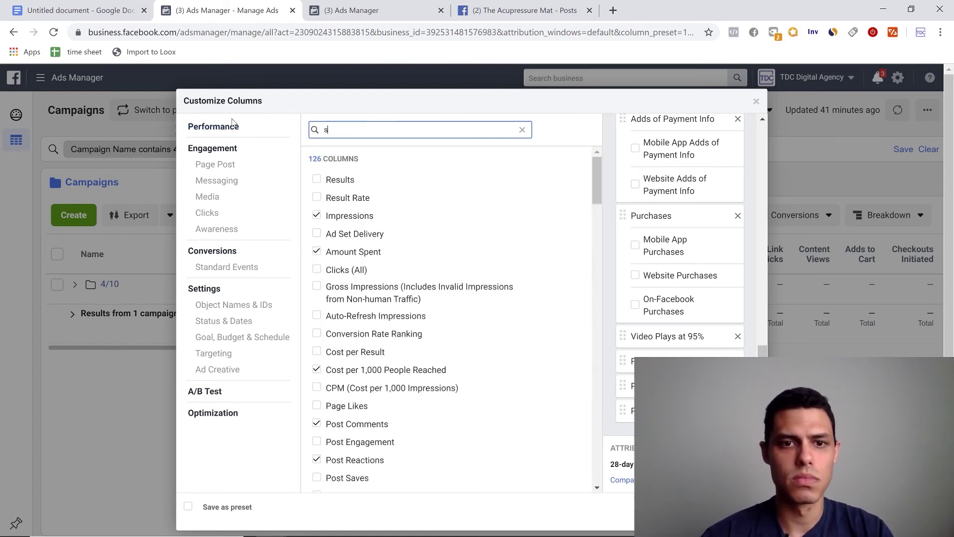
key("BackSpace")
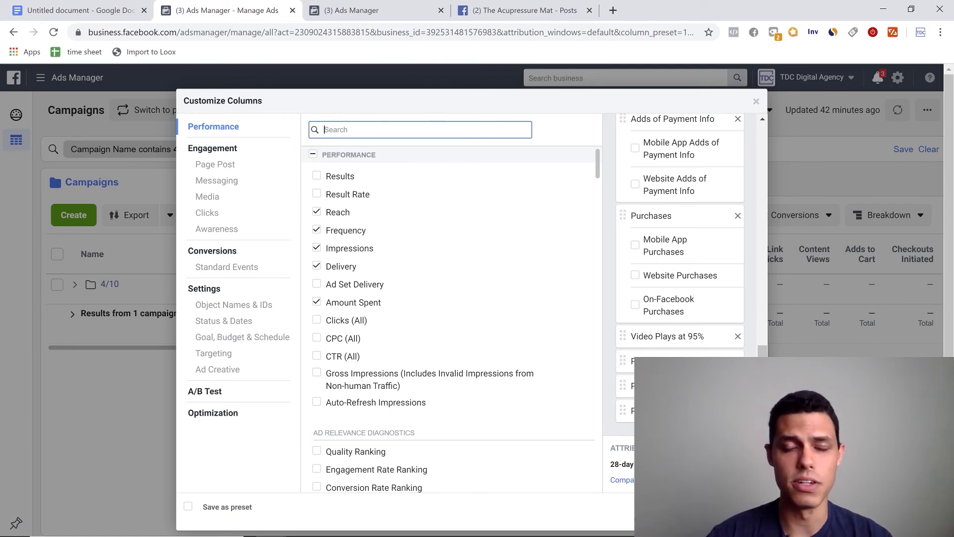
Turn on saving the column set as the Conversions preset, and close the column customization without applying it.
left_click_drag(763, 350, 781, 405)
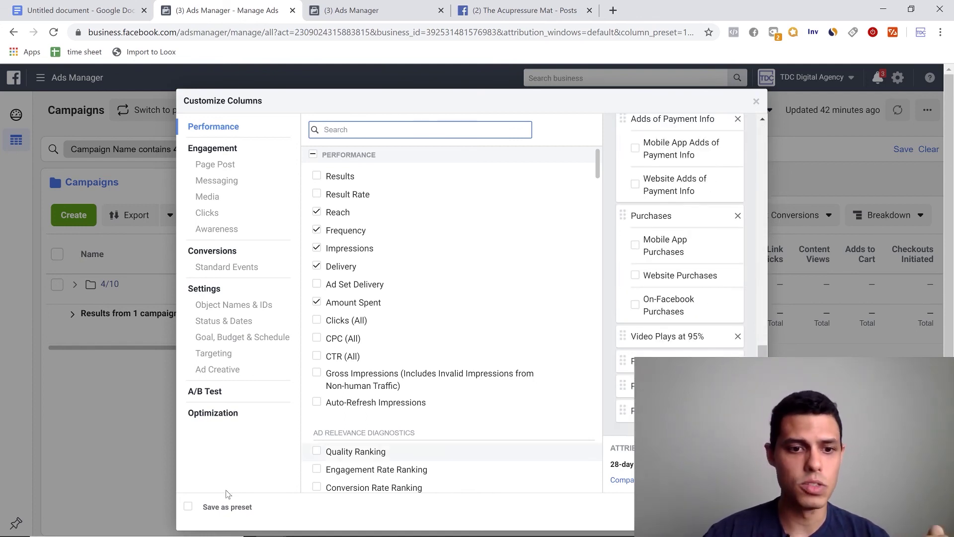
left_click(188, 508)
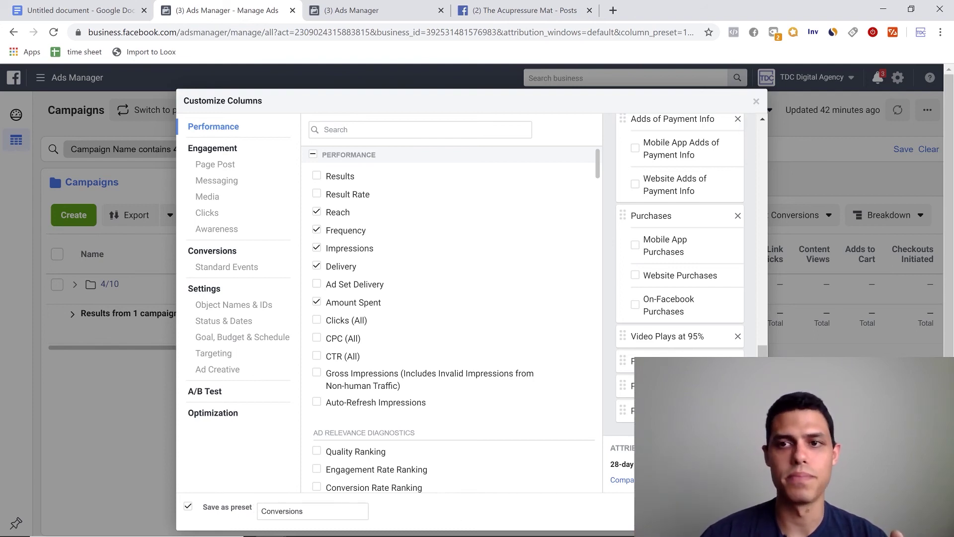
left_click(756, 102)
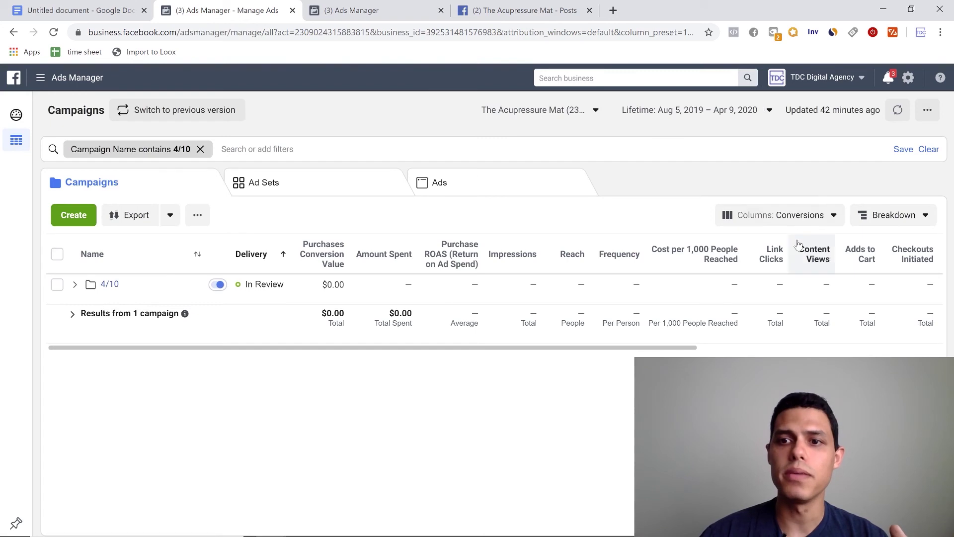
Switch the campaign table to the Performance (Default) column preset, and return it to the Conversions preset.
left_click(790, 215)
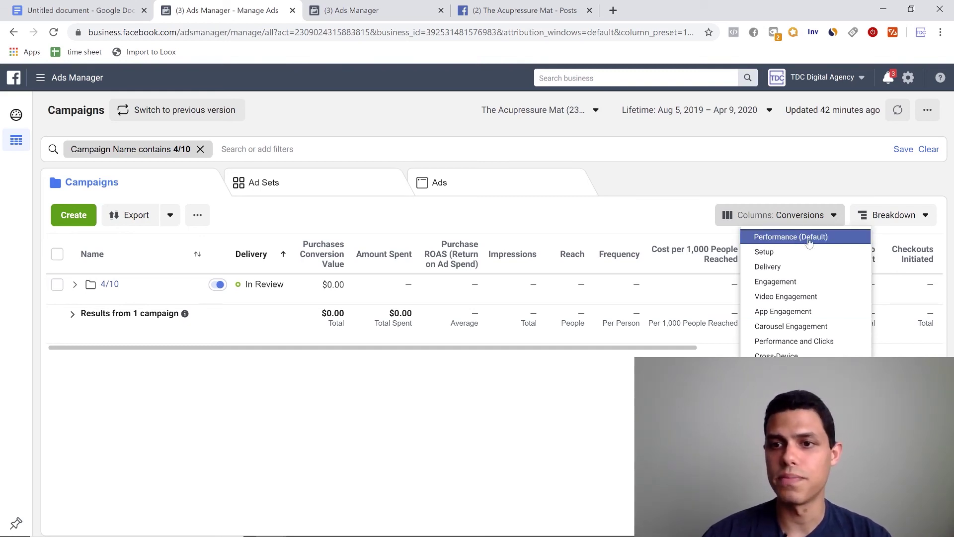
left_click(792, 243)
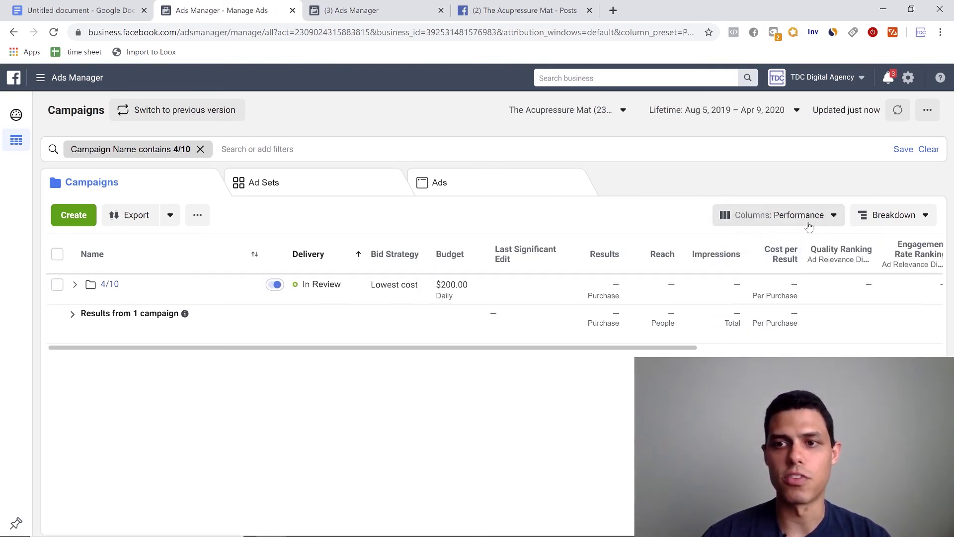
left_click(791, 215)
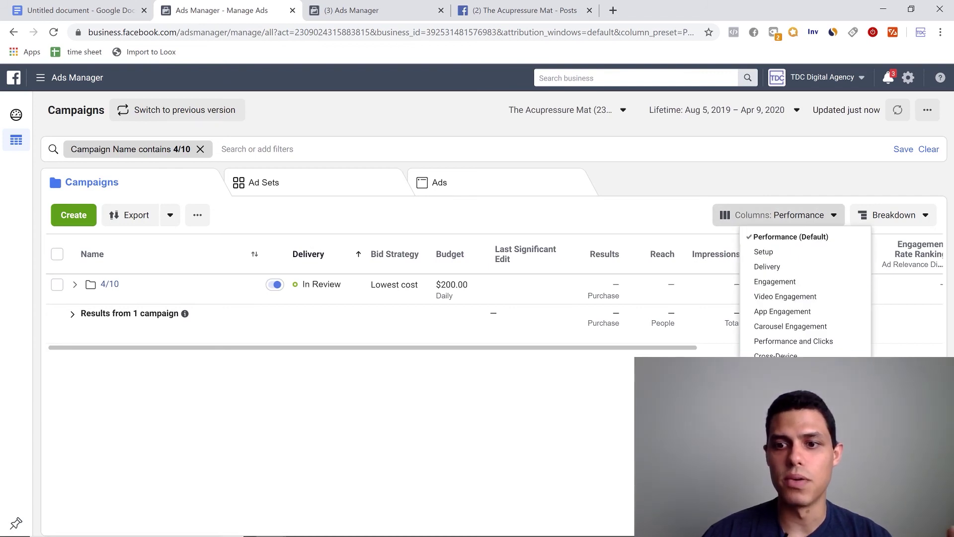
left_click(775, 385)
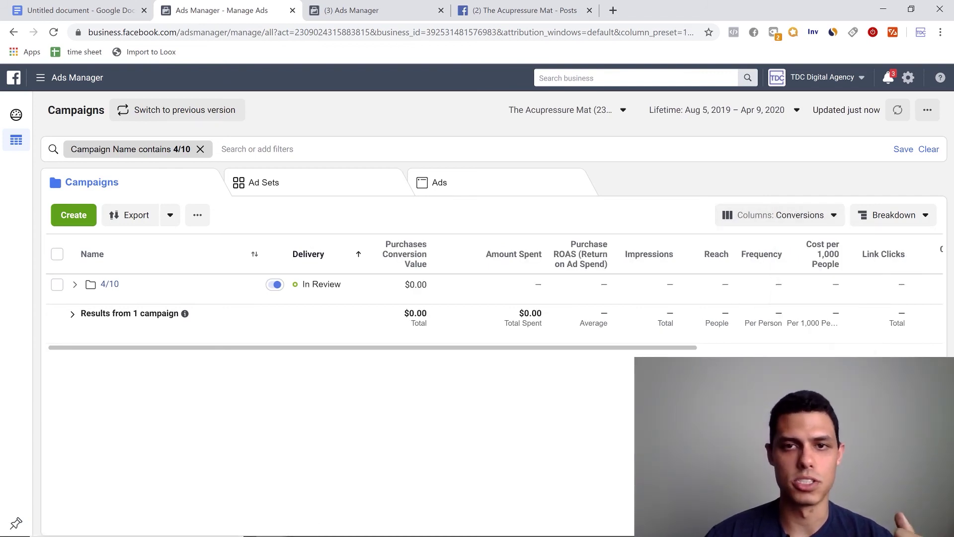
Narrow the Name and Amount Spent columns and widen the Purchases Conversion Value column in the campaign table.
left_click_drag(615, 348, 454, 342)
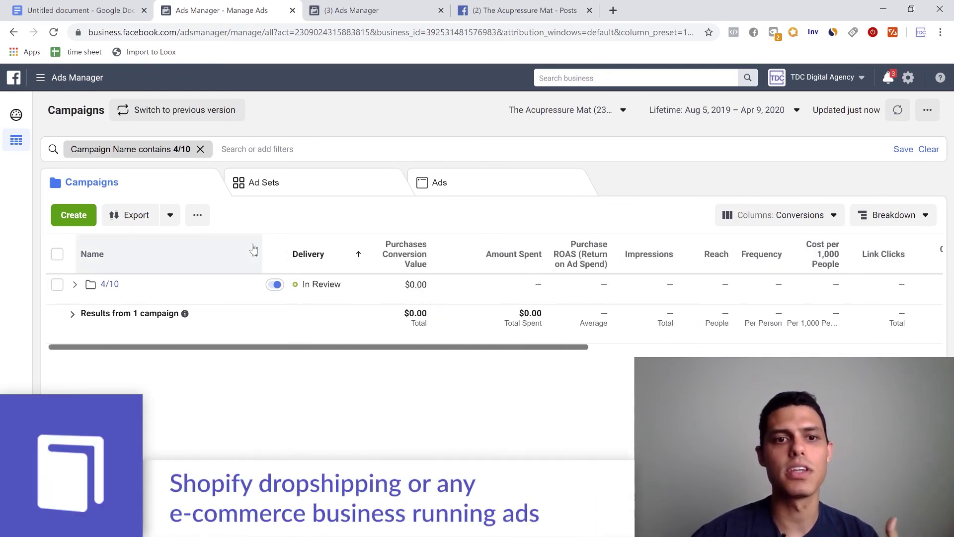
left_click_drag(260, 244, 157, 244)
left_click_drag(258, 242, 252, 247)
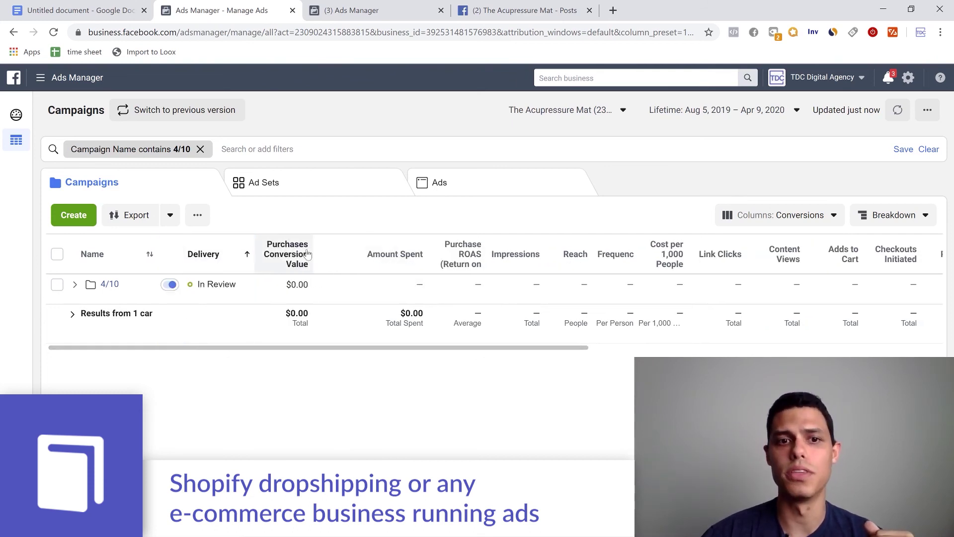
left_click_drag(314, 249, 342, 249)
left_click_drag(457, 253, 416, 254)
left_click_drag(473, 347, 762, 337)
left_click_drag(678, 347, 527, 347)
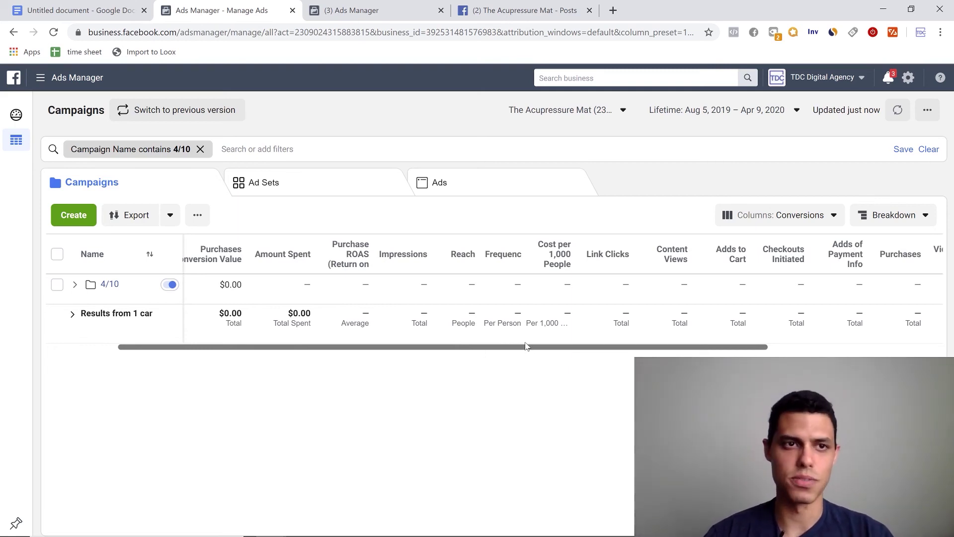
left_click_drag(479, 348, 293, 357)
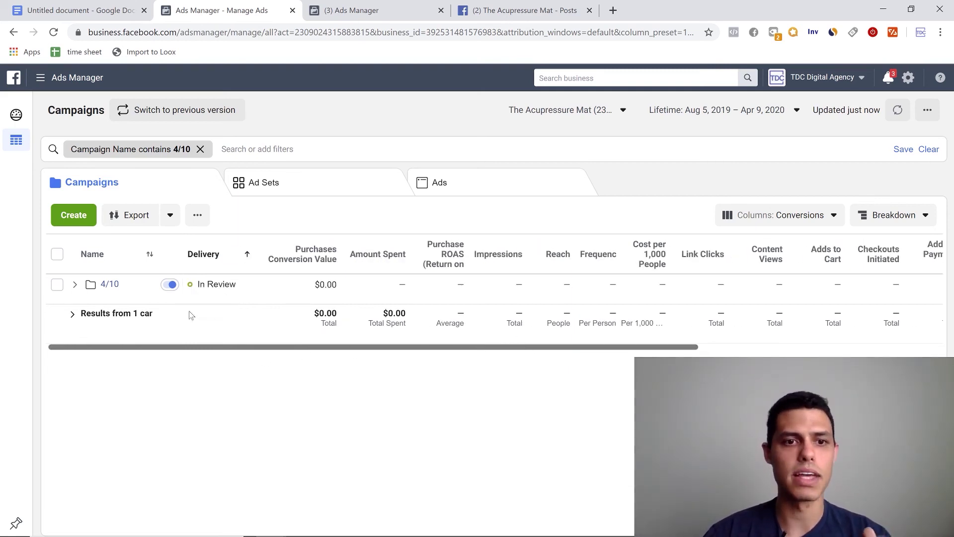